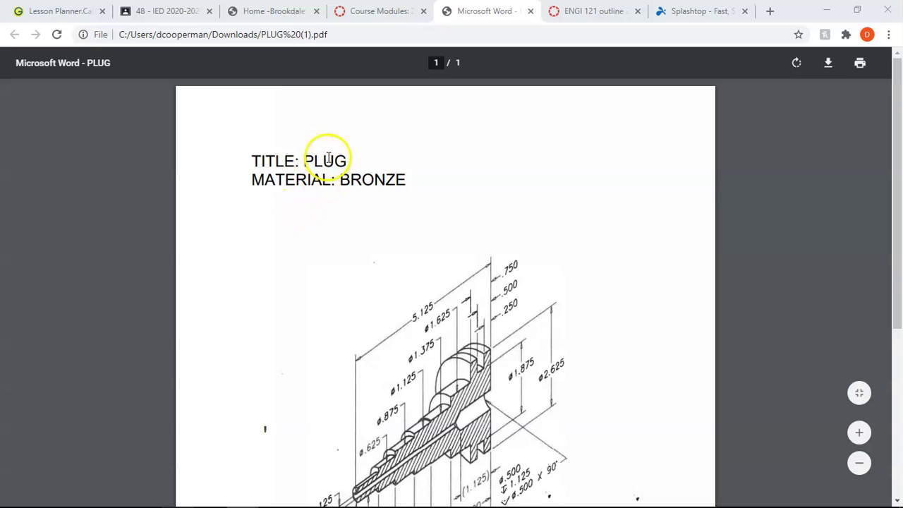
Step: Scroll through the page in Chrome to review it
scroll(331, 169, down, 2)
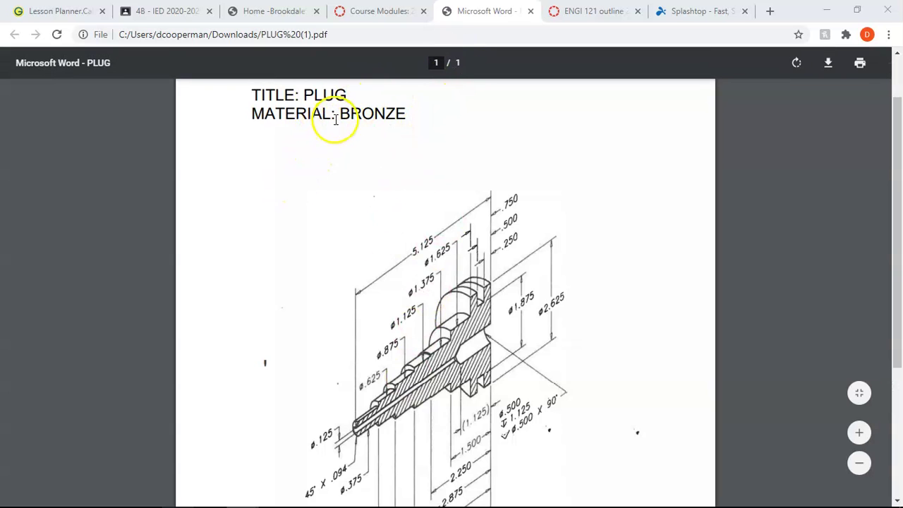
scroll(359, 369, down, 2)
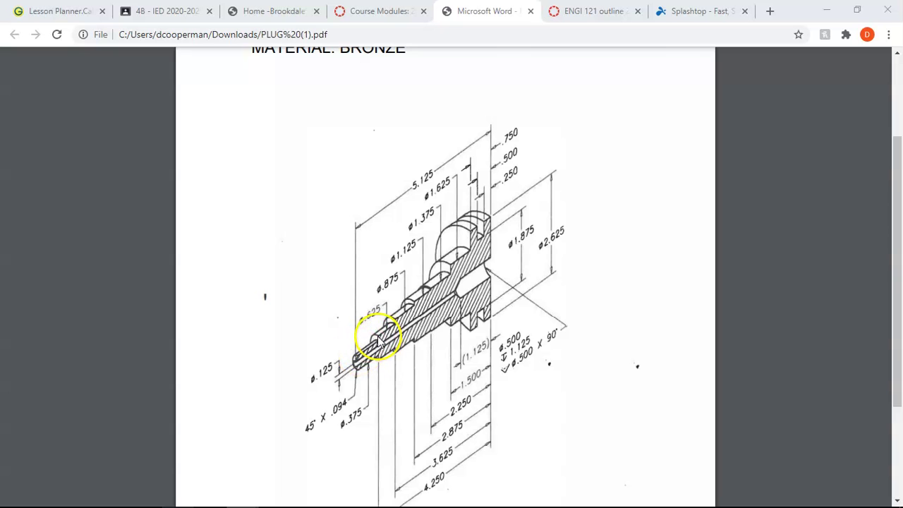
scroll(532, 203, up, 3)
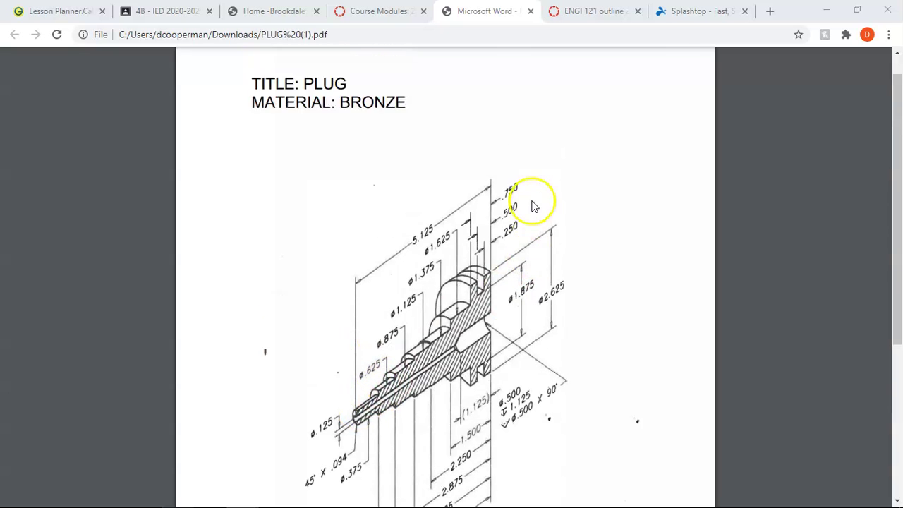
scroll(480, 229, down, 3)
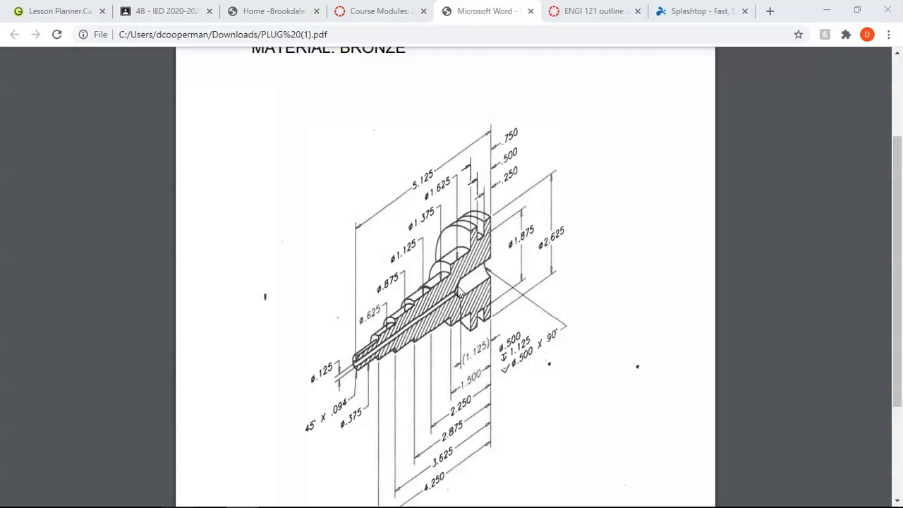
scroll(458, 293, down, 3)
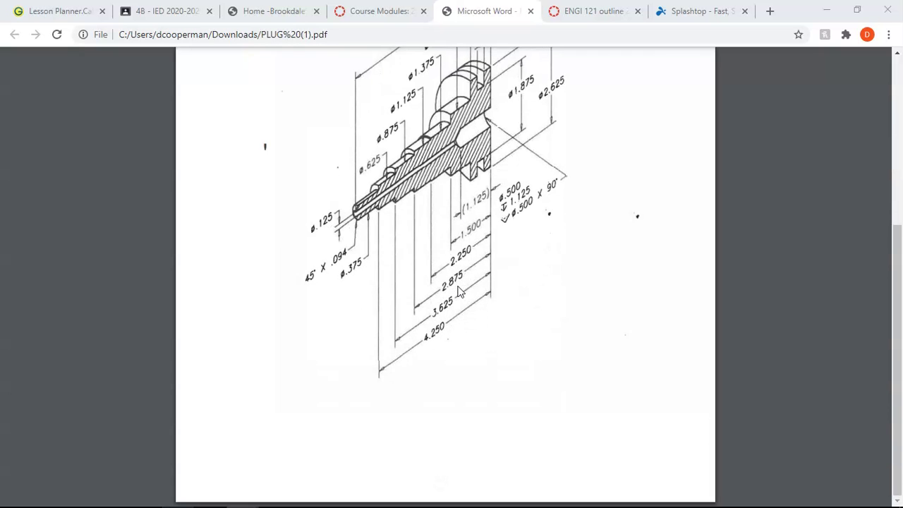
scroll(458, 291, up, 3)
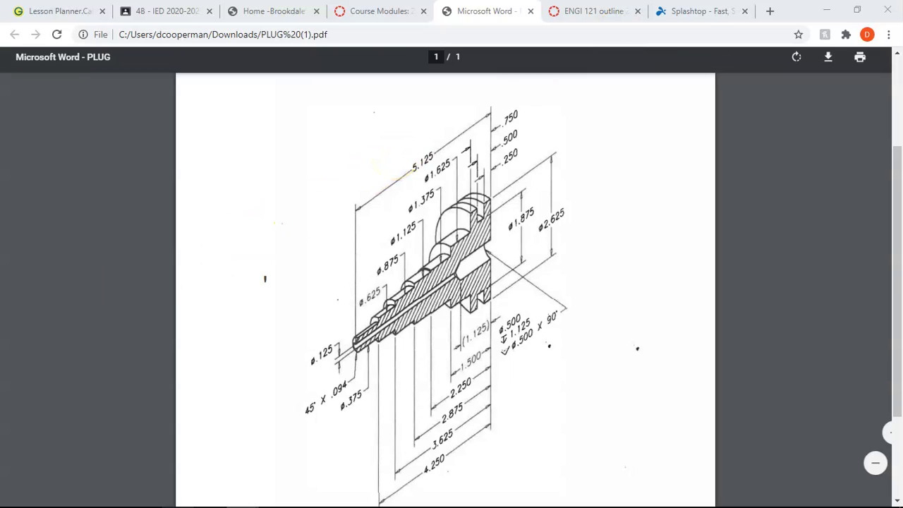
Step: Connect to MAS113C01 from the Splashtop computer list and maximize the remote session
click(827, 19)
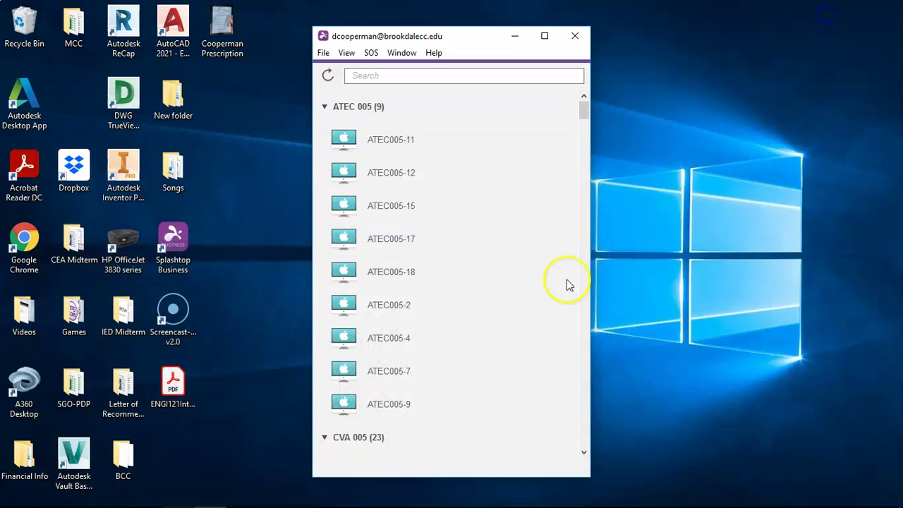
scroll(338, 332, down, 15)
scroll(398, 277, down, 20)
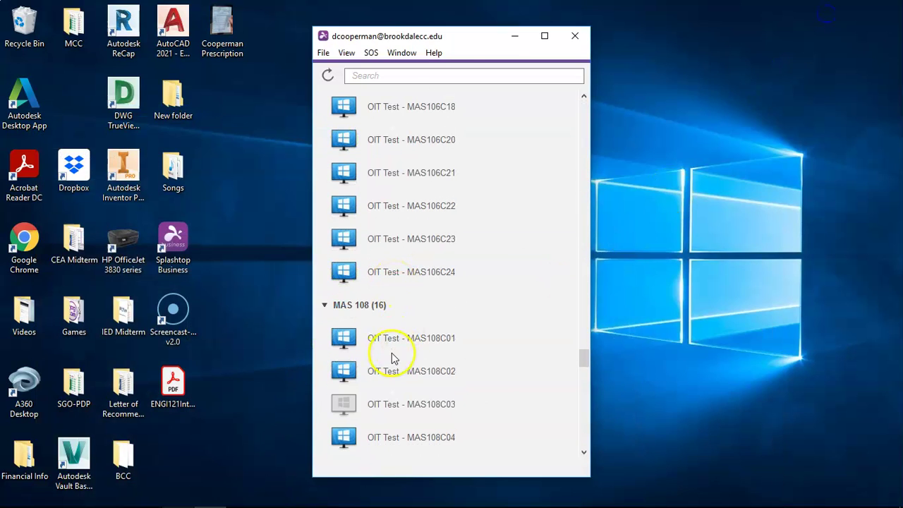
scroll(398, 356, down, 6)
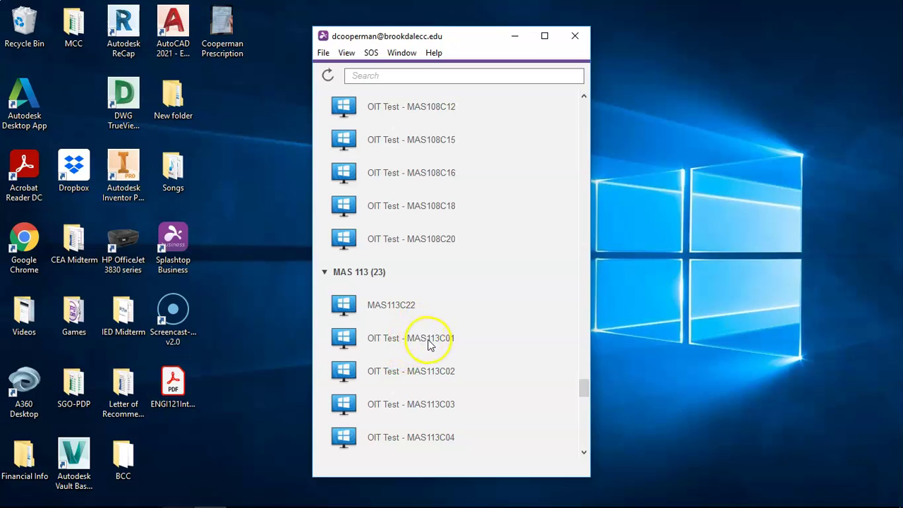
double_click(421, 335)
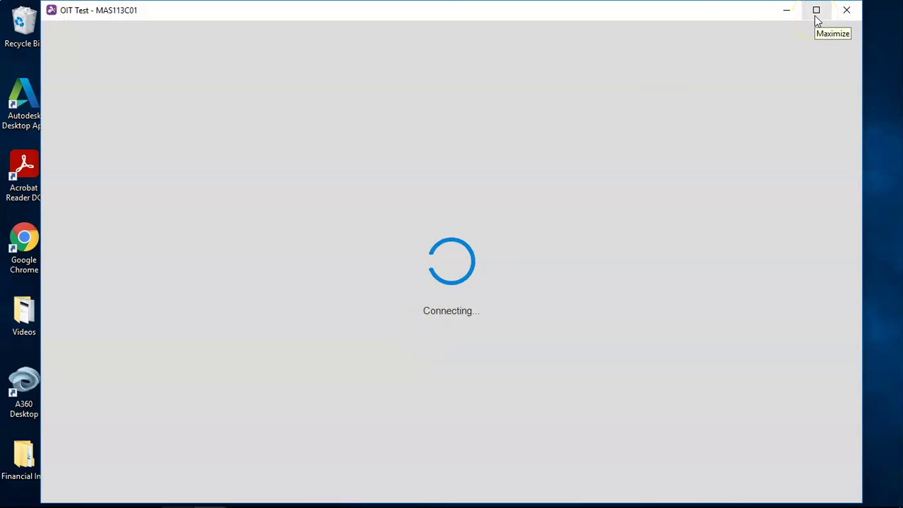
click(816, 20)
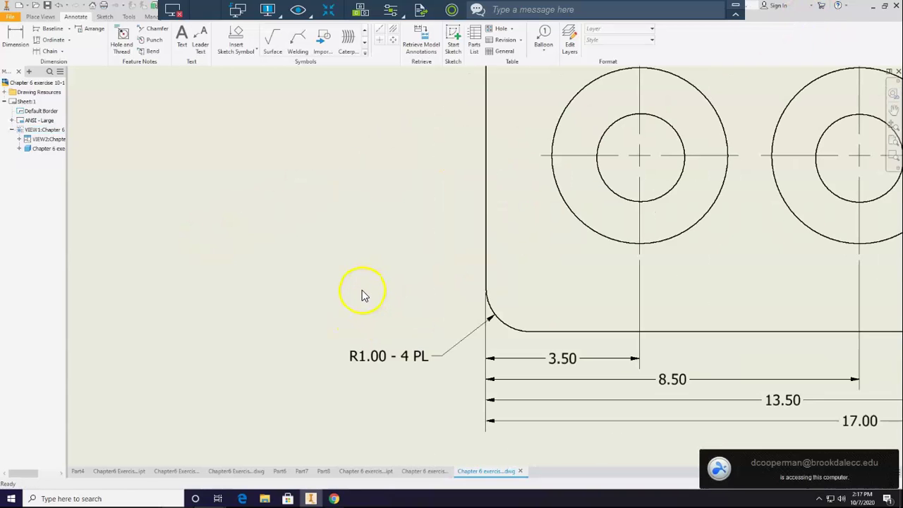
Step: Create a new part from Standard (in).ipt and start a 2D sketch on the XY plane
scroll(363, 292, down, 5)
scroll(397, 316, up, 5)
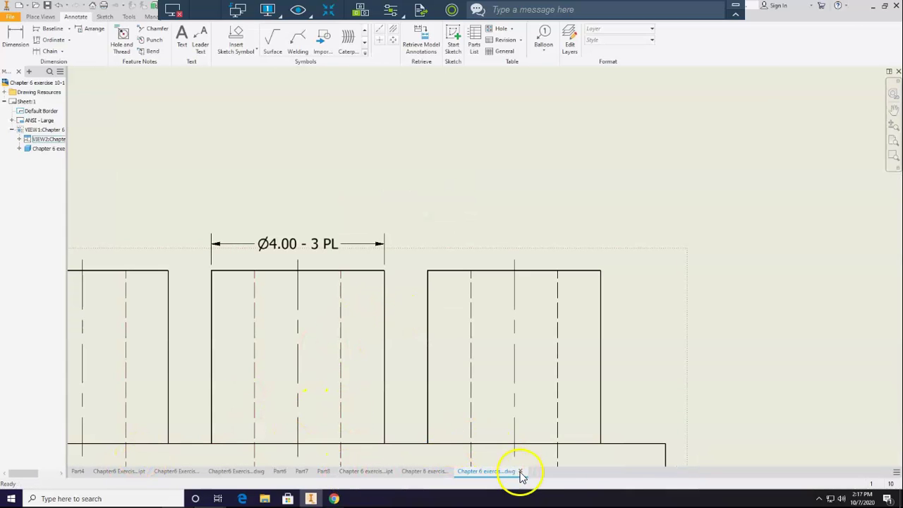
click(18, 6)
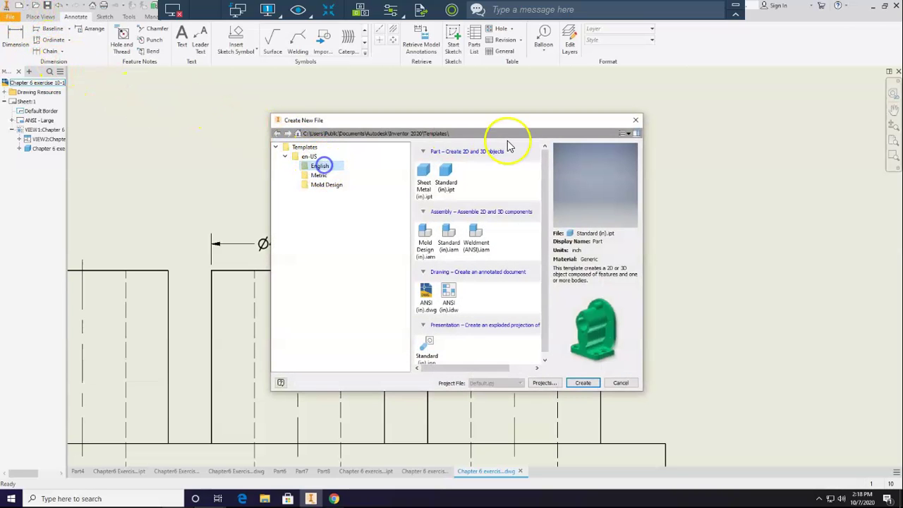
double_click(444, 175)
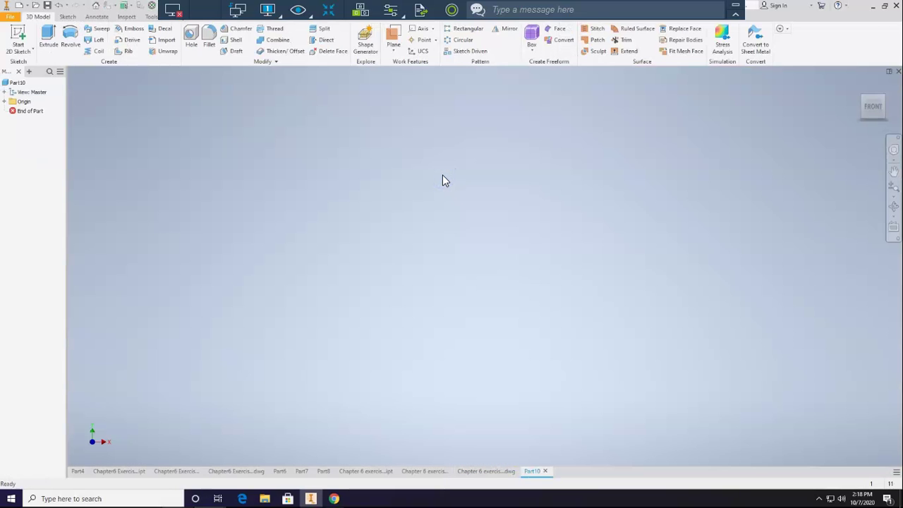
click(15, 54)
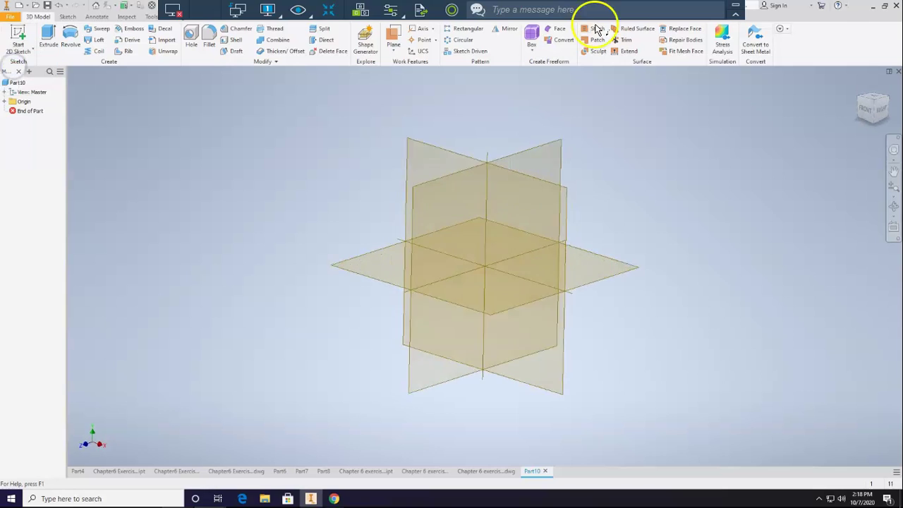
click(437, 155)
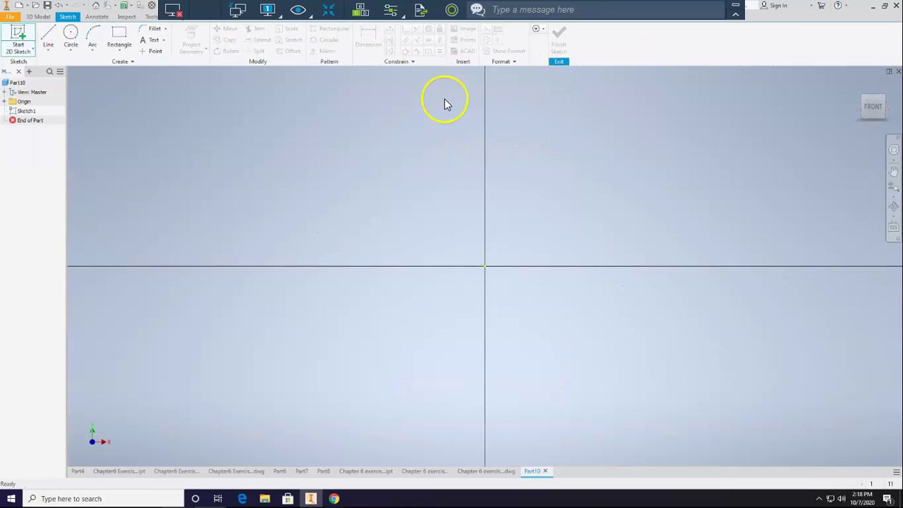
Step: Check the plug drawing PDF in Chrome, then minimize the browser back to the empty sketch
mouse_move(321, 497)
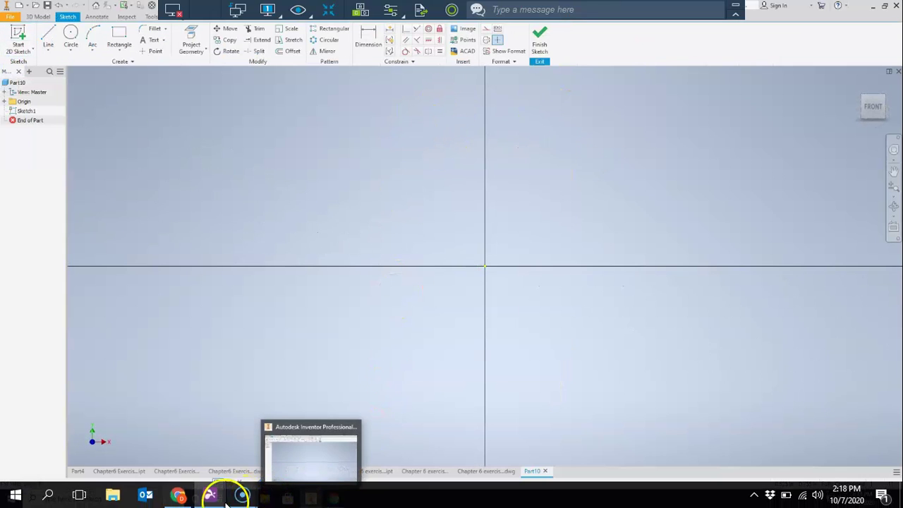
click(179, 496)
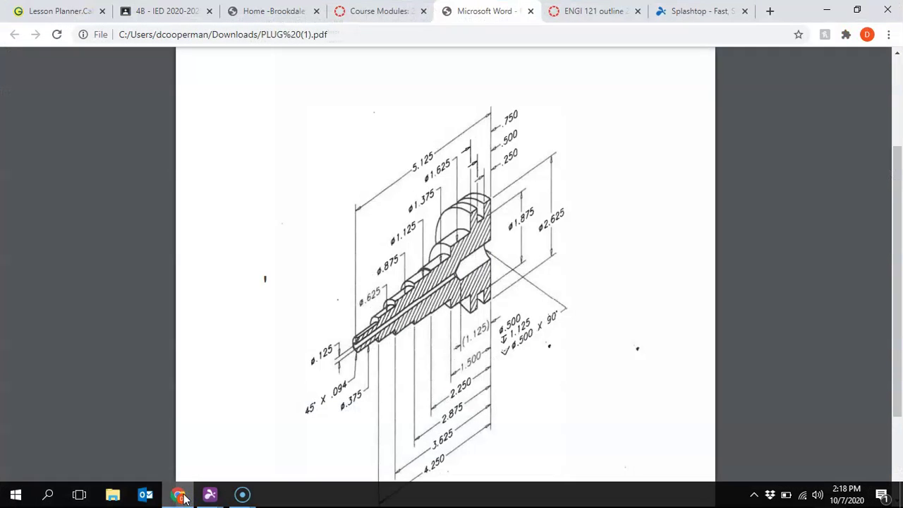
click(195, 482)
click(225, 455)
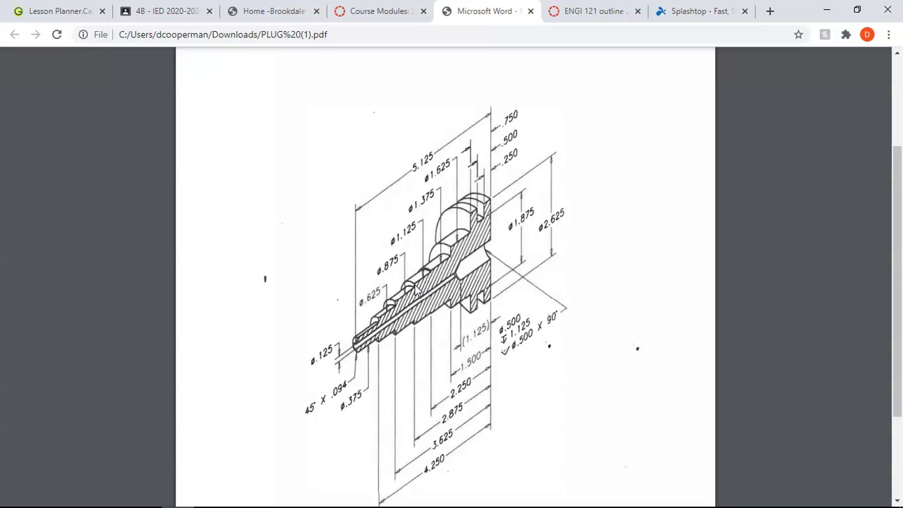
click(825, 10)
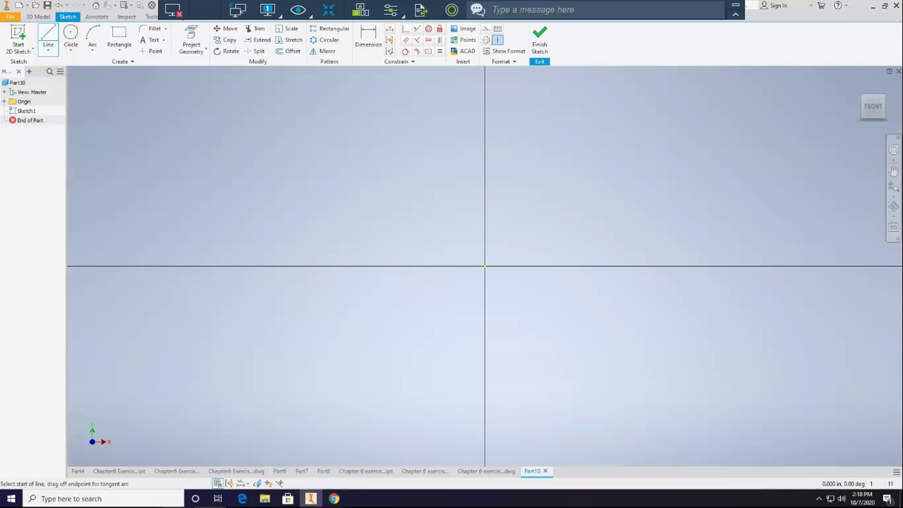
Step: Draw a horizontal centerline about 0.91 in long rightward from the sketch origin
click(486, 32)
click(489, 91)
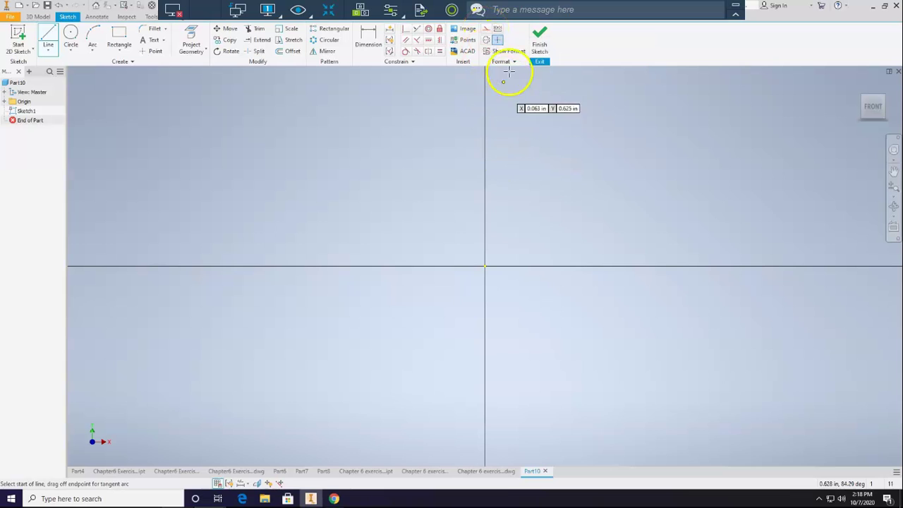
click(485, 44)
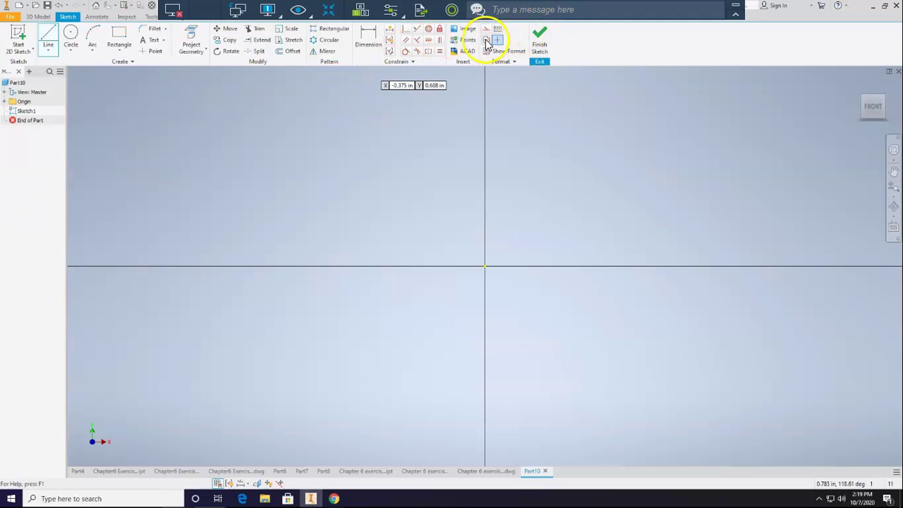
click(486, 41)
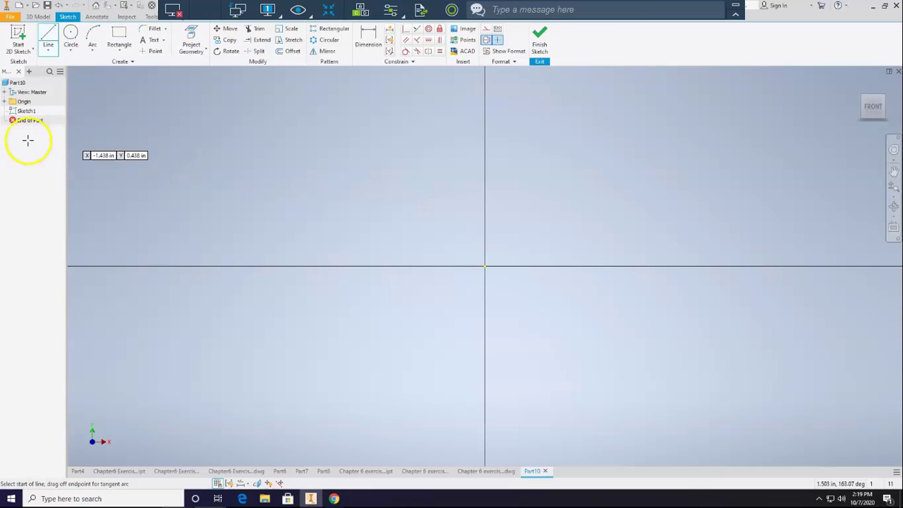
click(484, 267)
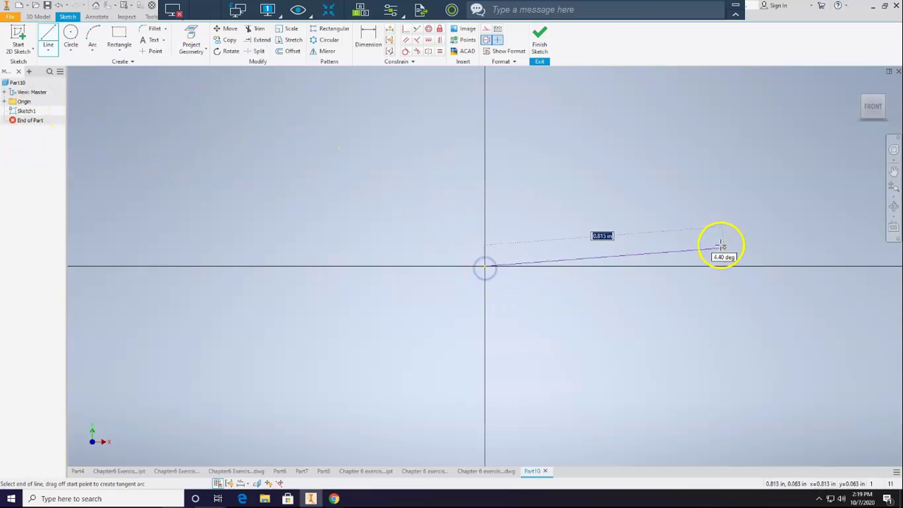
click(752, 267)
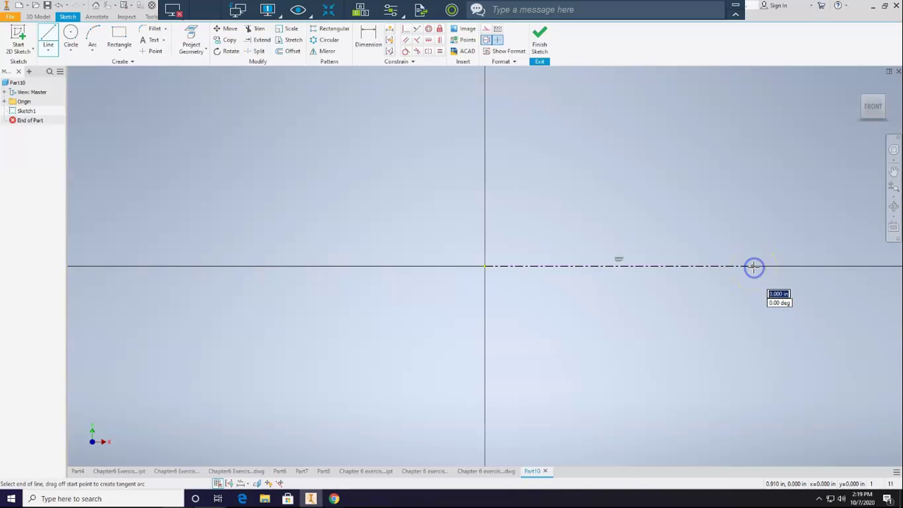
key(Escape)
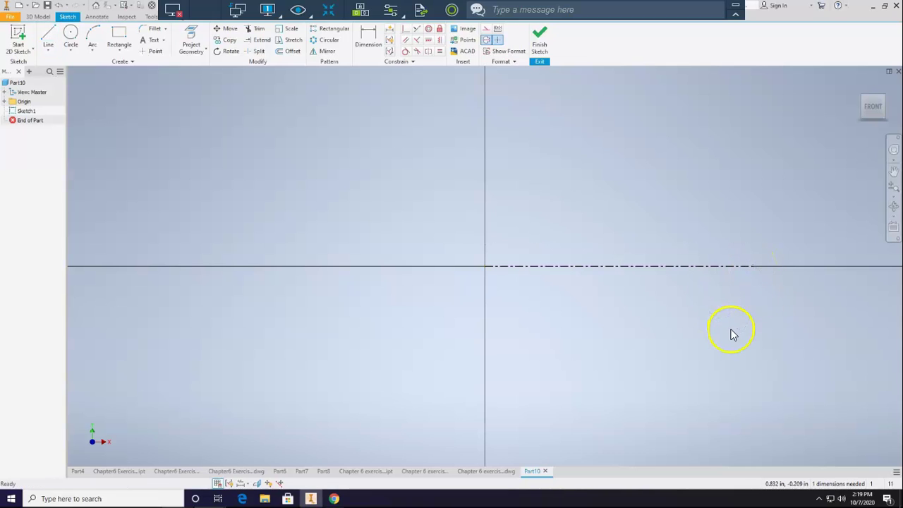
click(485, 40)
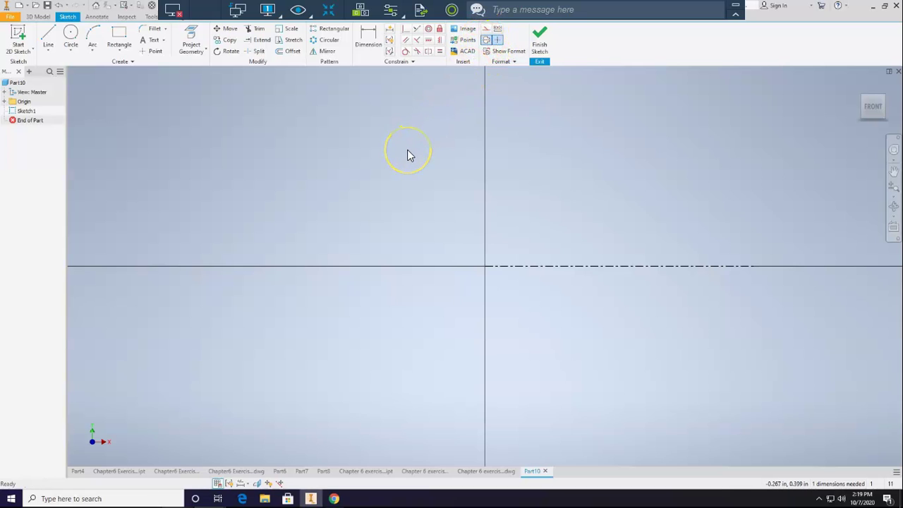
click(485, 42)
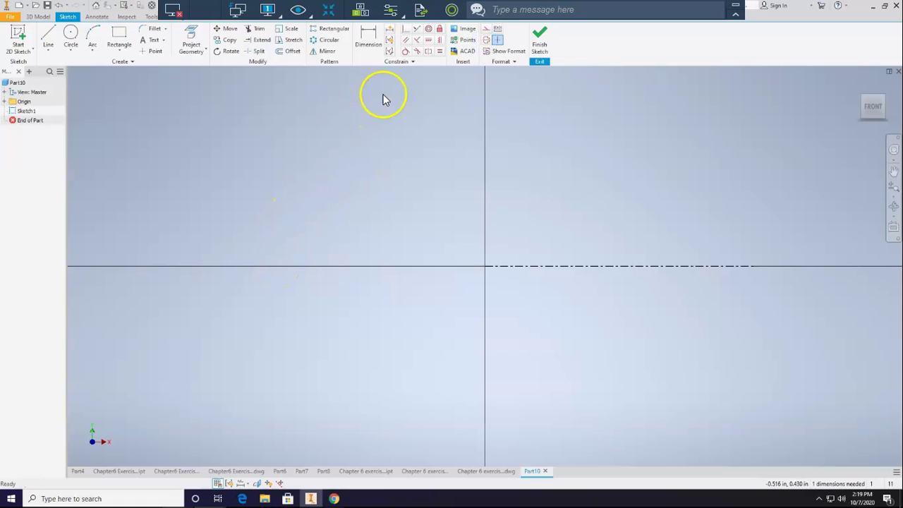
Step: Draw a trial circle above the centerline, convert it to construction, then delete it
click(485, 41)
click(70, 33)
click(558, 138)
click(562, 172)
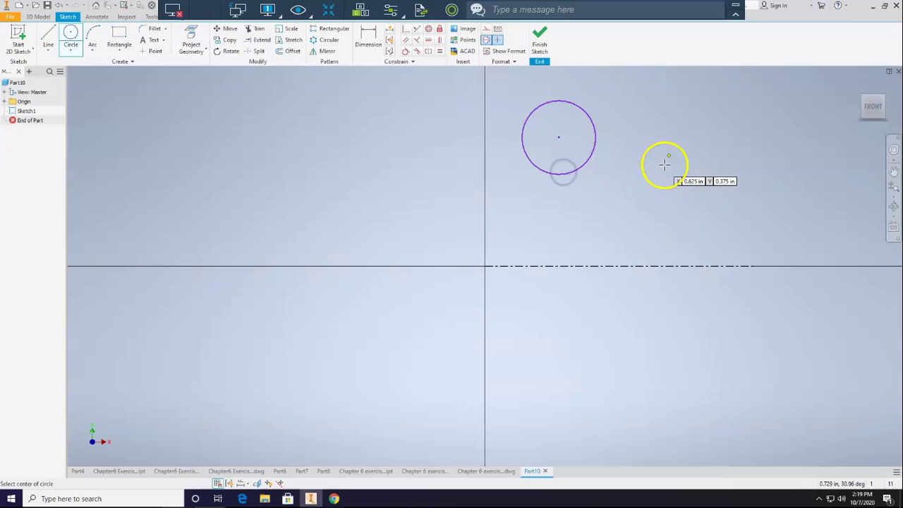
key(Escape)
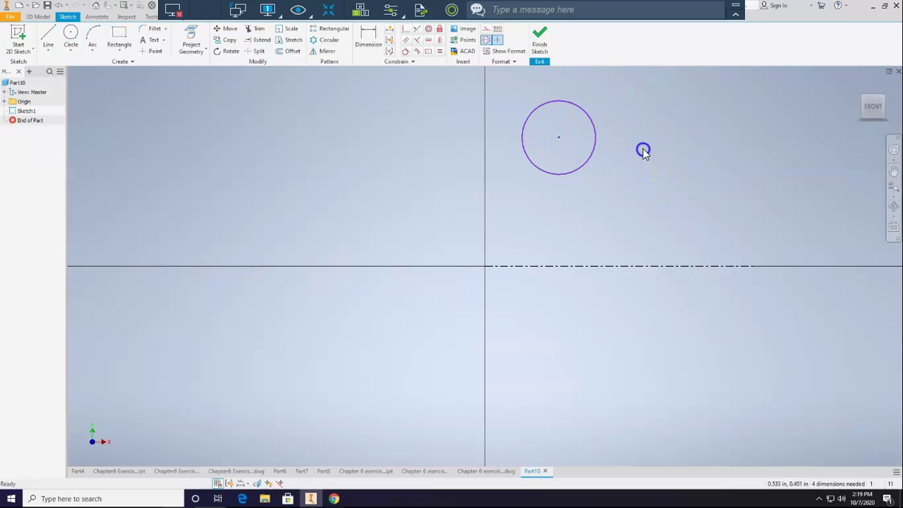
click(536, 109)
click(485, 40)
click(623, 196)
click(583, 188)
drag(627, 169, 588, 120)
key(Delete)
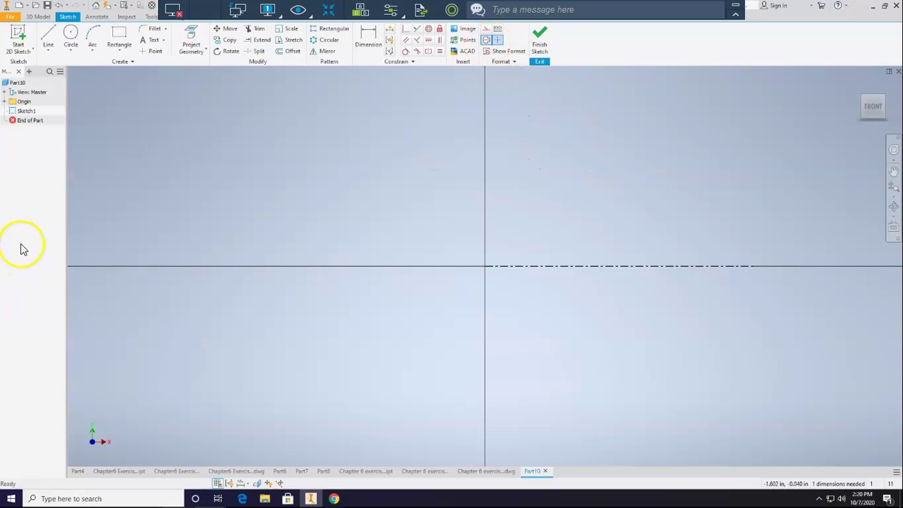
Step: Draw a new circle above the centre line and drag its edge outward to enlarge it
click(71, 35)
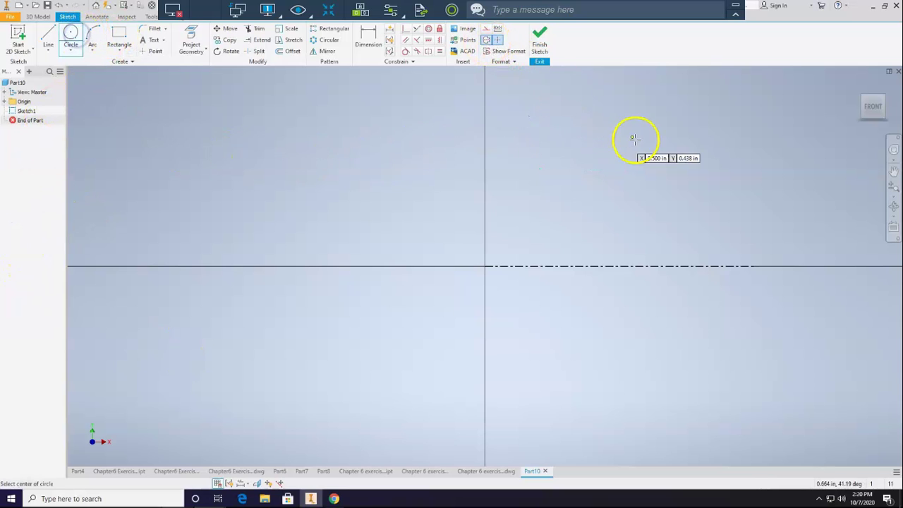
click(614, 155)
click(622, 173)
key(Escape)
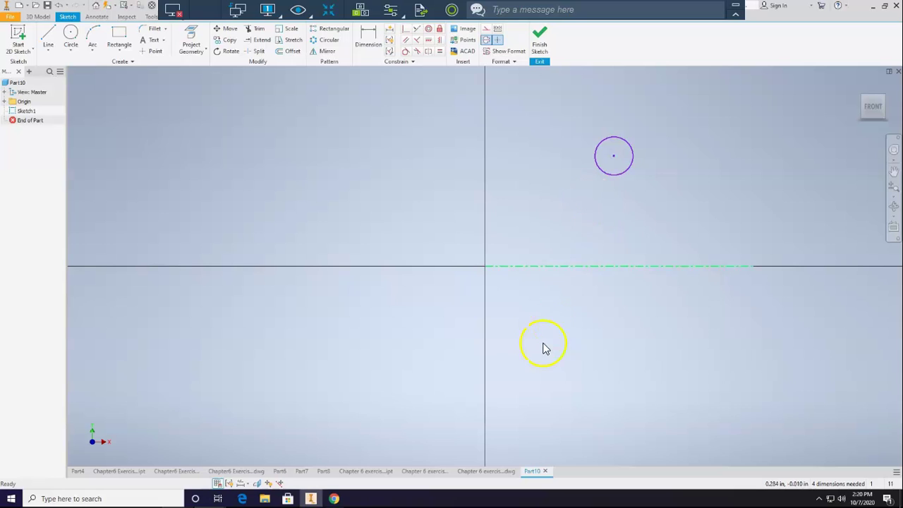
drag(627, 142, 625, 126)
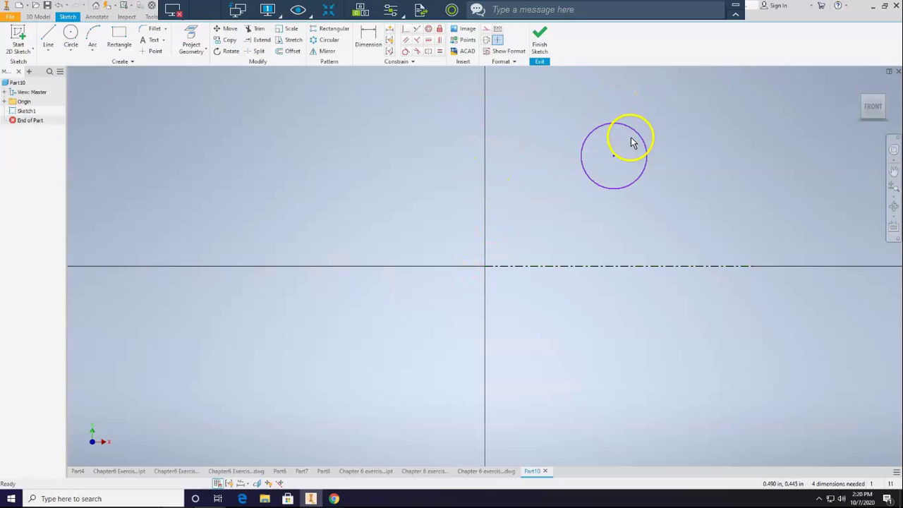
key(Escape)
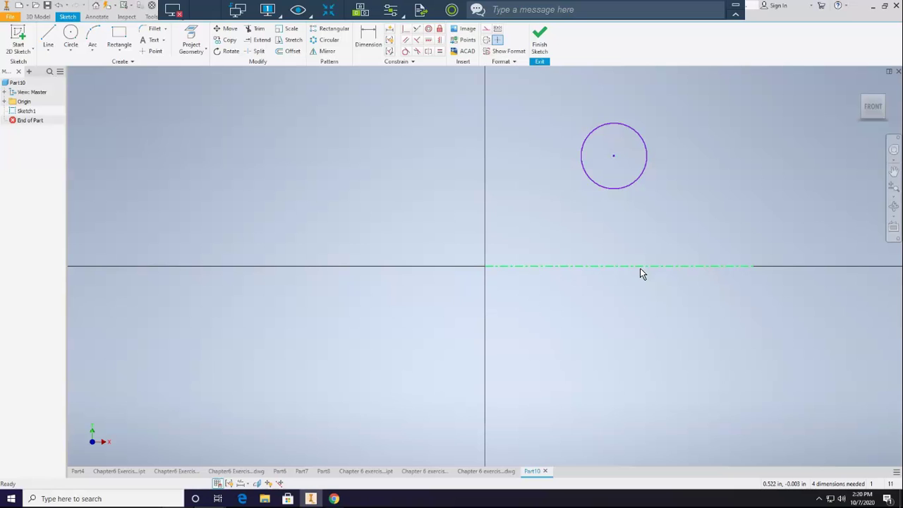
Step: Finish the sketch, cancel a trial extrude, and revolve the circle 360° about the centerline into Revolution1
click(540, 37)
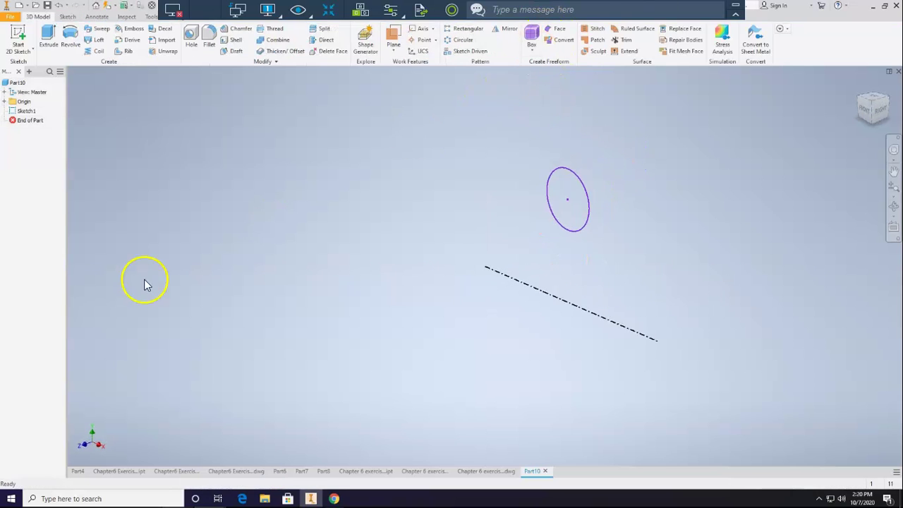
click(48, 37)
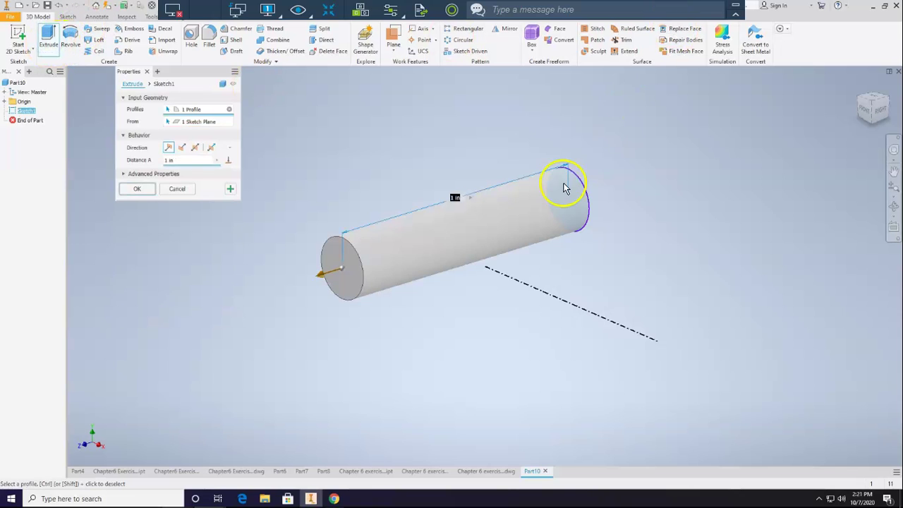
click(175, 186)
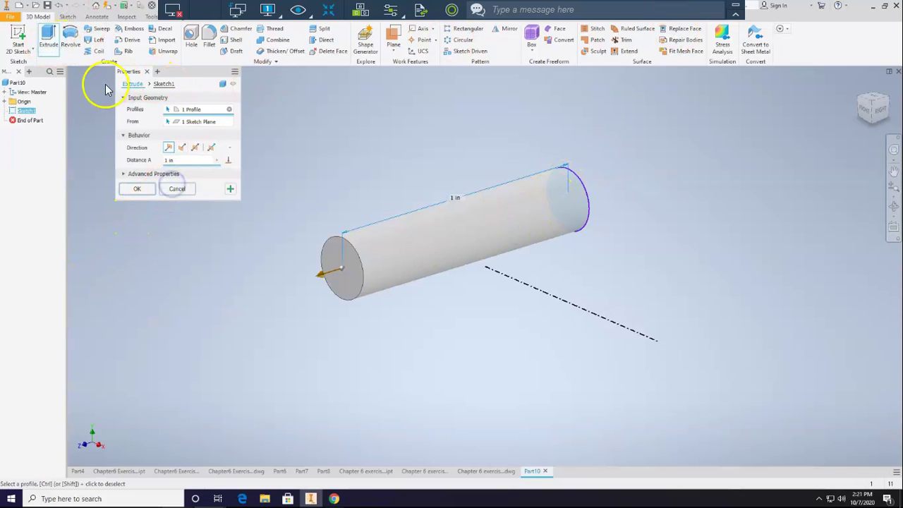
click(176, 188)
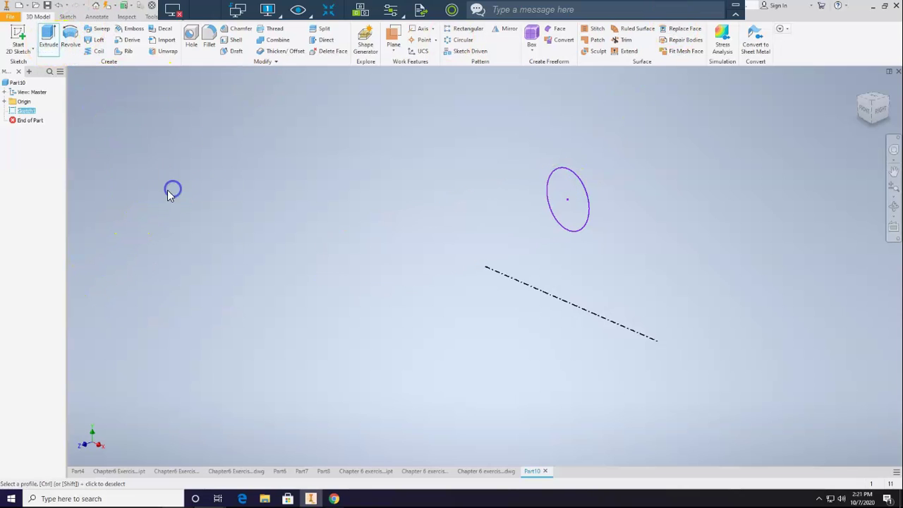
click(70, 39)
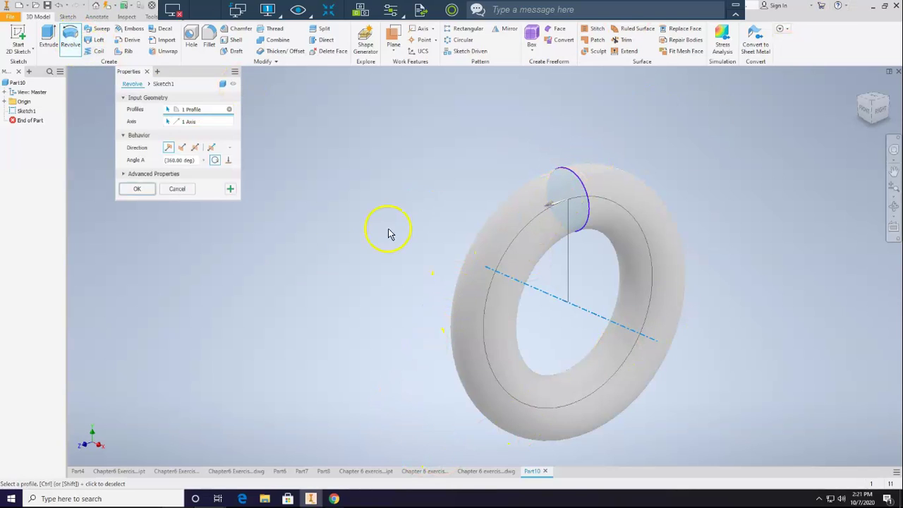
click(140, 189)
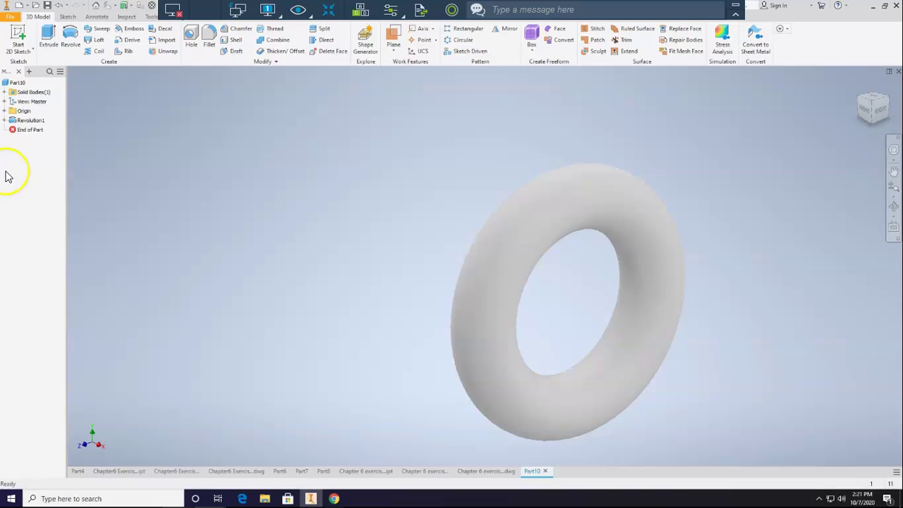
click(24, 113)
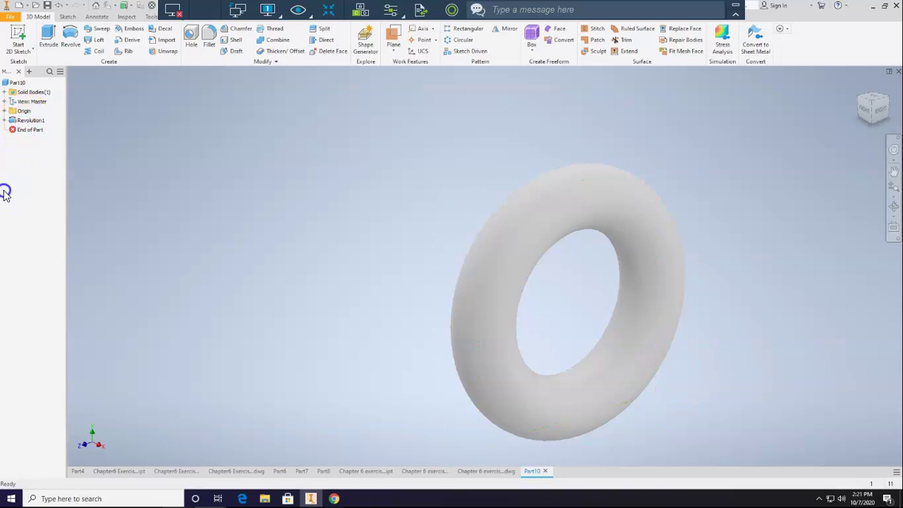
Step: Delete the Revolution1 feature together with its sketch
right_click(30, 125)
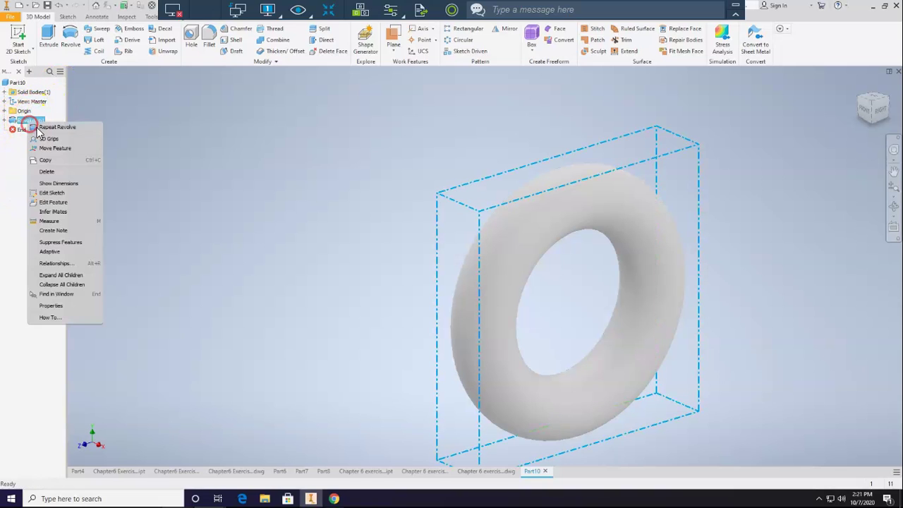
click(44, 172)
click(97, 121)
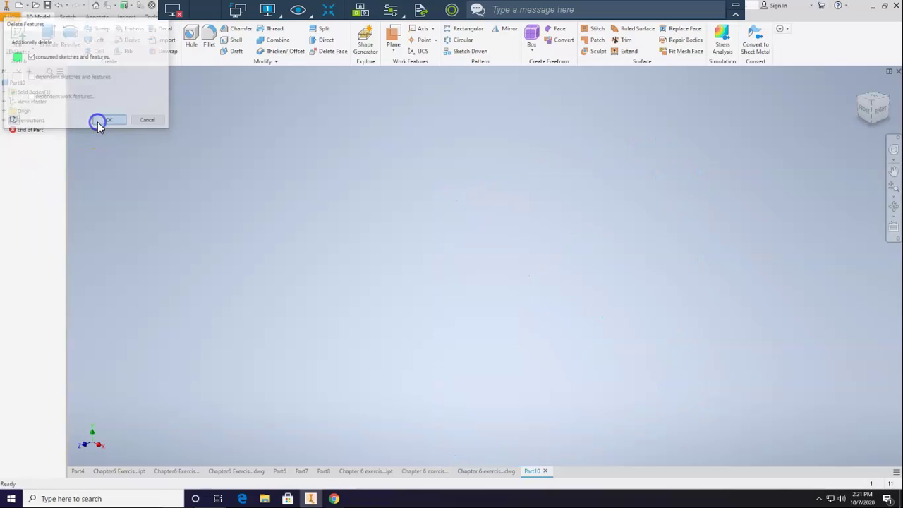
Step: Start a new 2D sketch on the front plane and bring up the PLUG drawing PDF
click(9, 55)
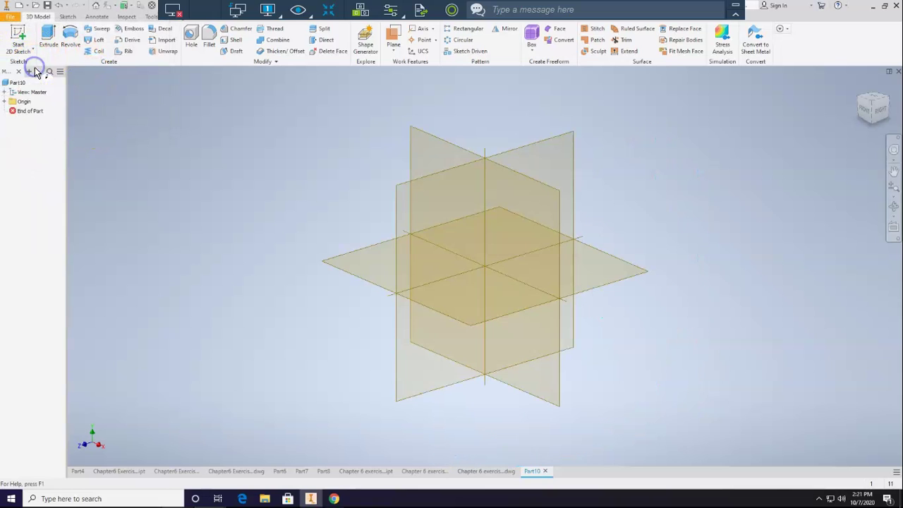
click(422, 155)
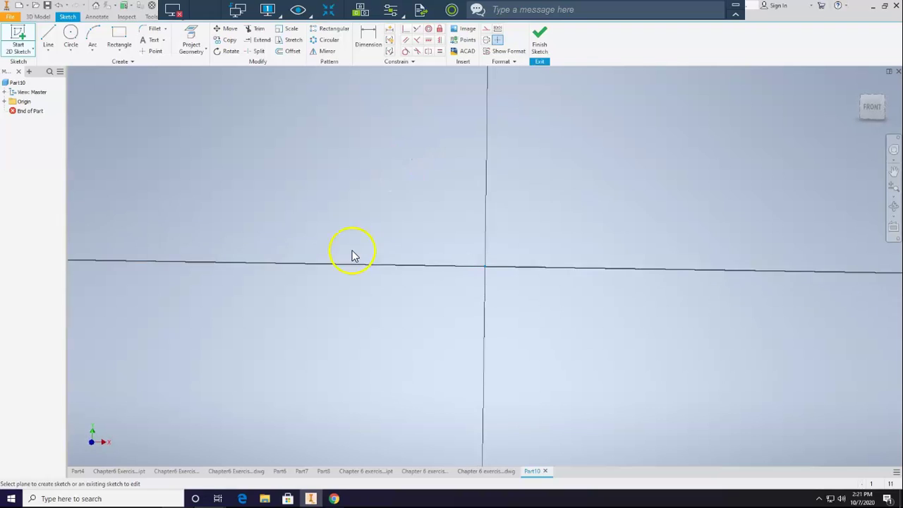
mouse_move(226, 494)
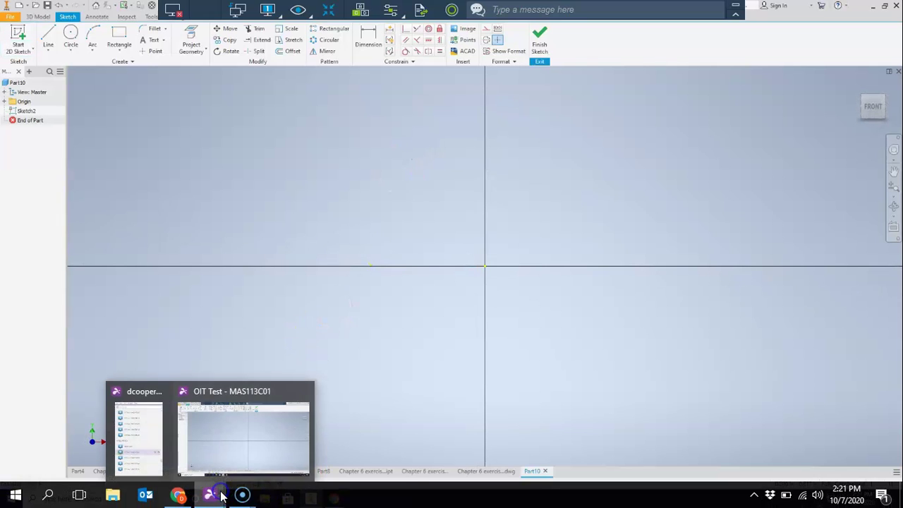
click(180, 496)
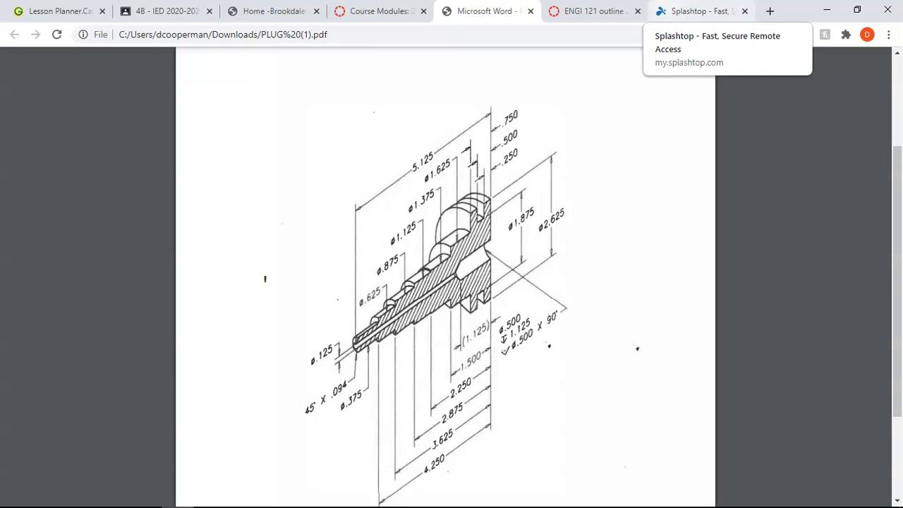
Step: Draw a 5 1/8 in horizontal line from the sketch origin along the axis
click(827, 9)
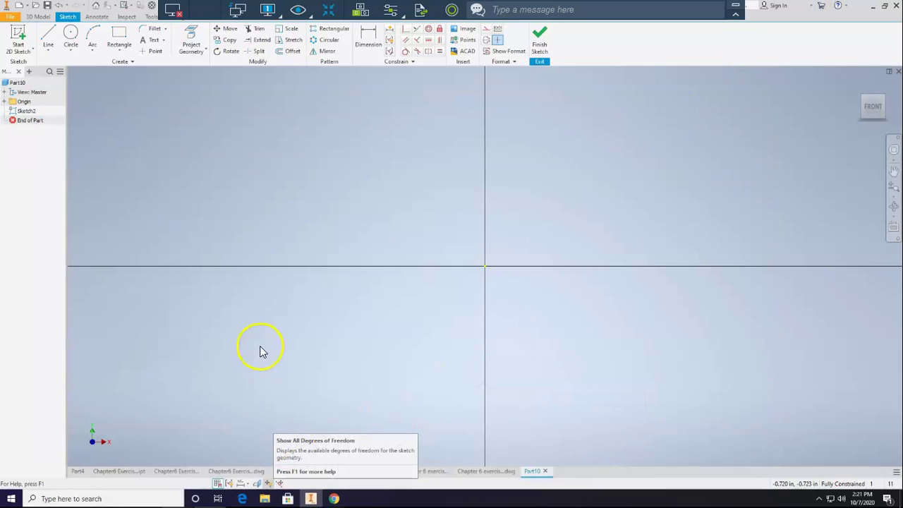
click(46, 32)
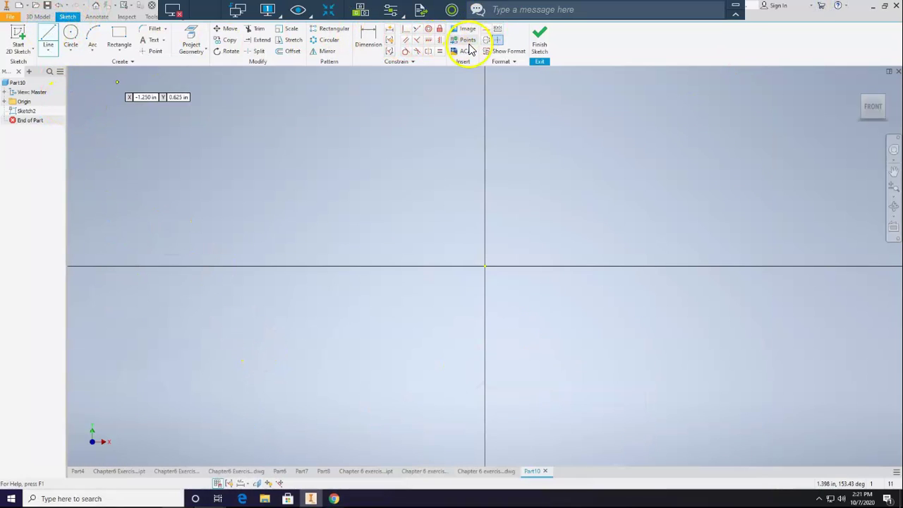
click(485, 267)
scroll(621, 208, up, 4)
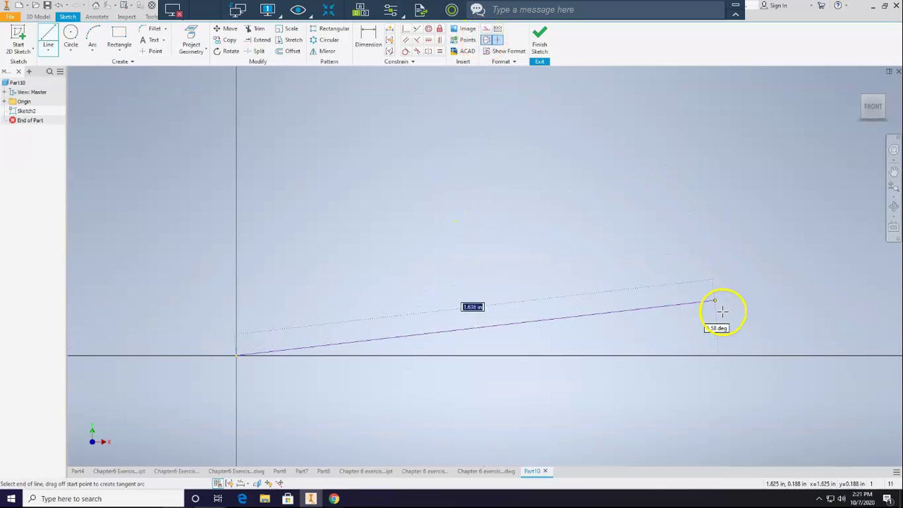
scroll(715, 317, down, 3)
middle_drag(592, 376, 483, 414)
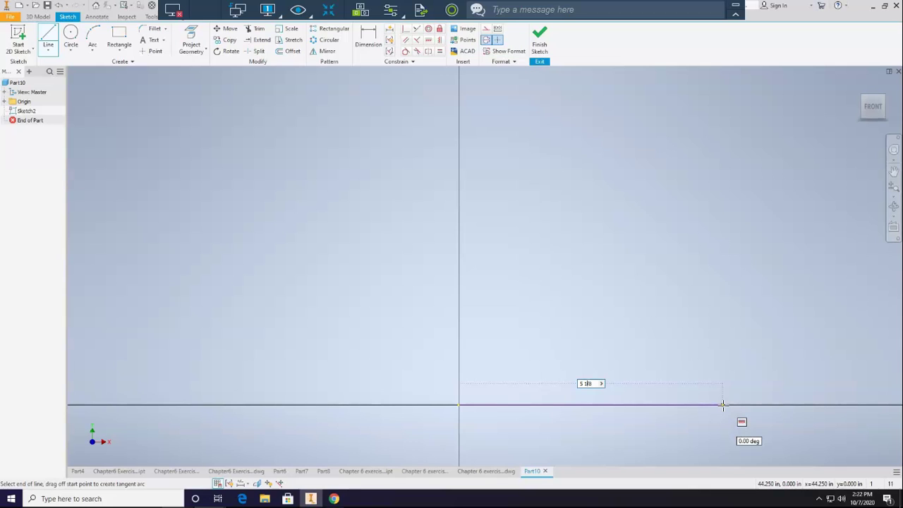
key(Return)
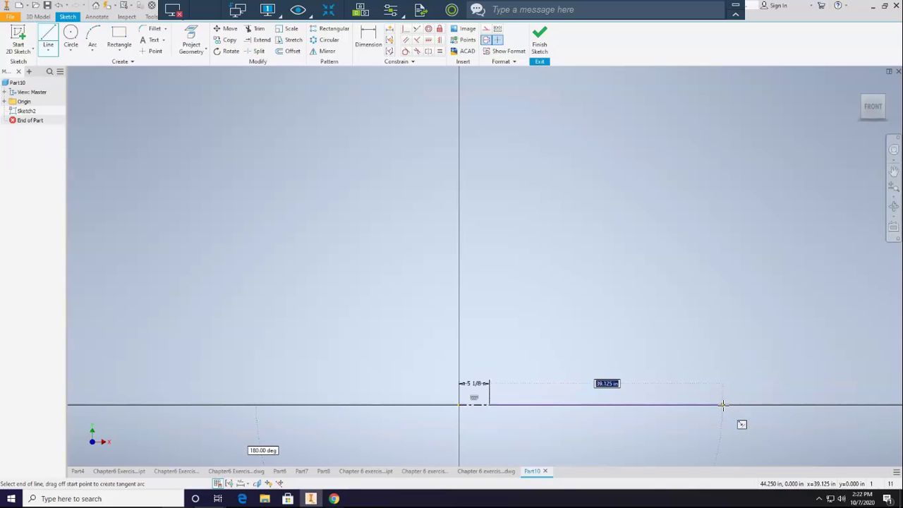
click(645, 410)
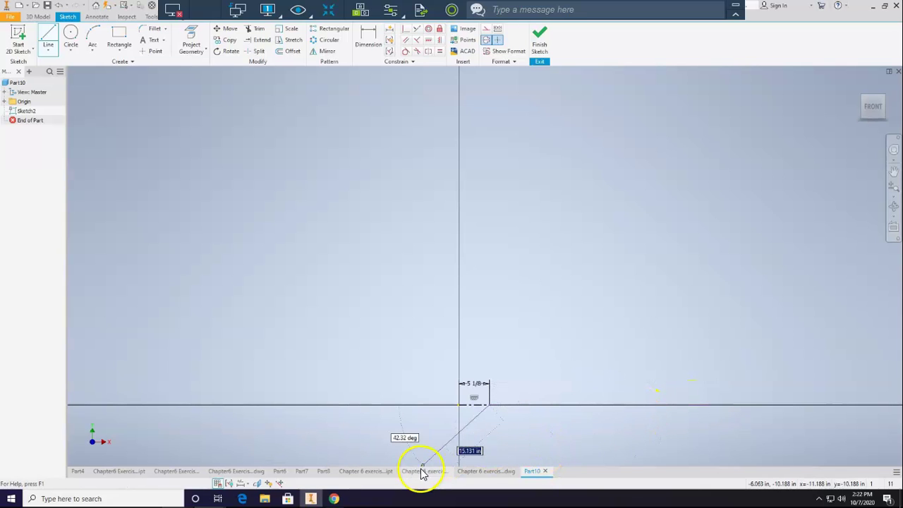
scroll(460, 422, down, 10)
middle_drag(534, 261, 423, 417)
key(Escape)
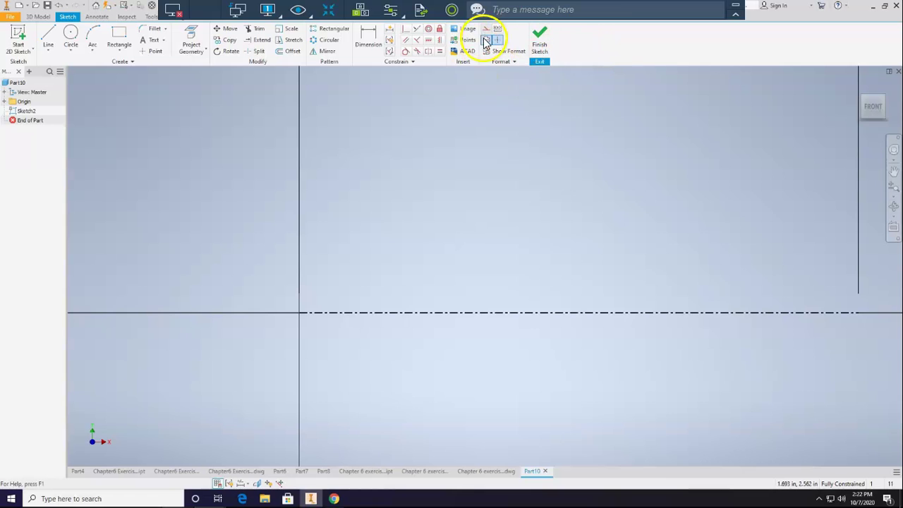
Step: Look up dimensions on the PLUG drawing, then bring the Chapter6 Exercise 05 PDF forward
click(47, 36)
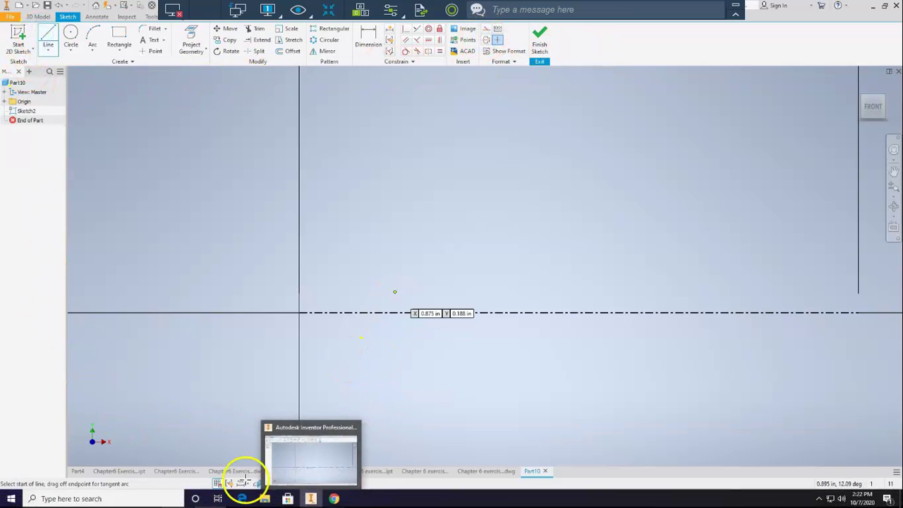
click(179, 498)
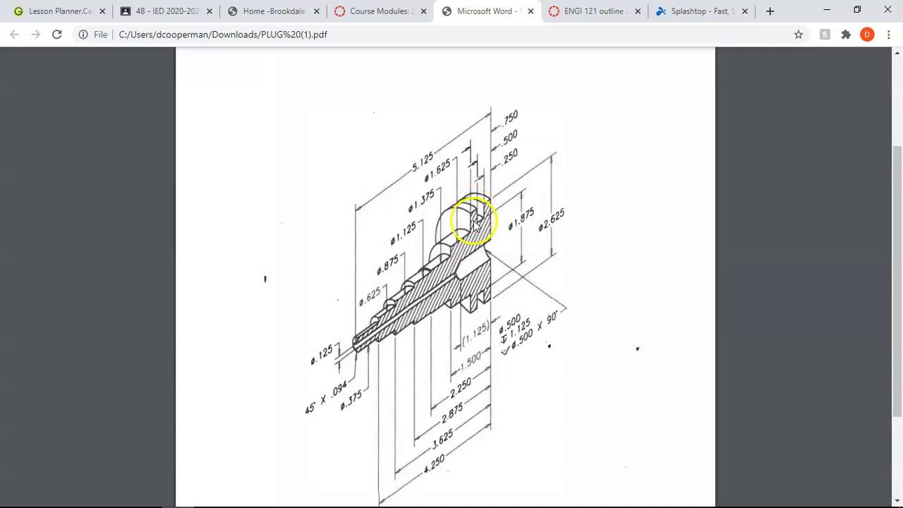
click(827, 11)
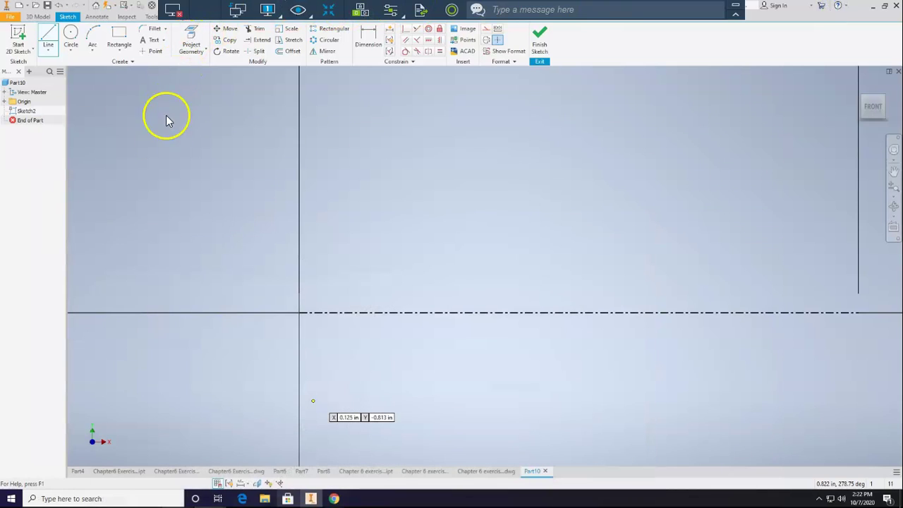
click(48, 37)
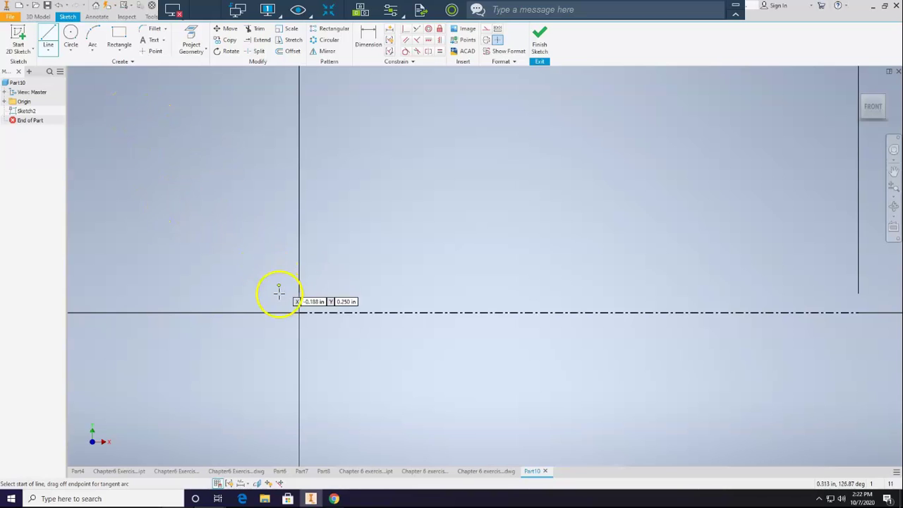
click(341, 498)
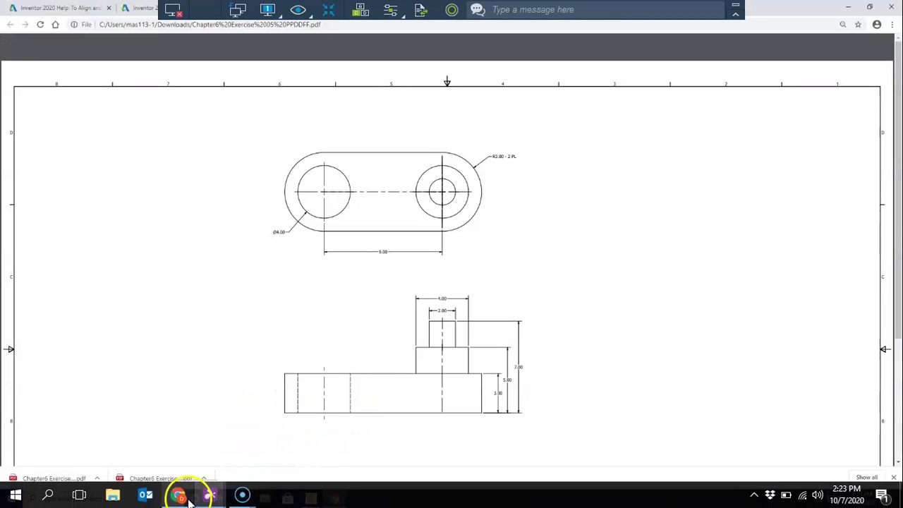
mouse_move(202, 497)
mouse_move(151, 458)
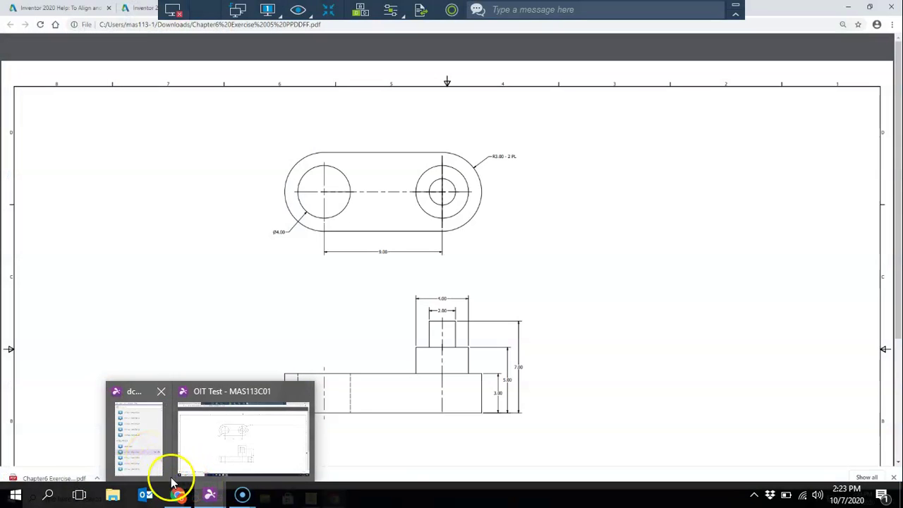
click(185, 497)
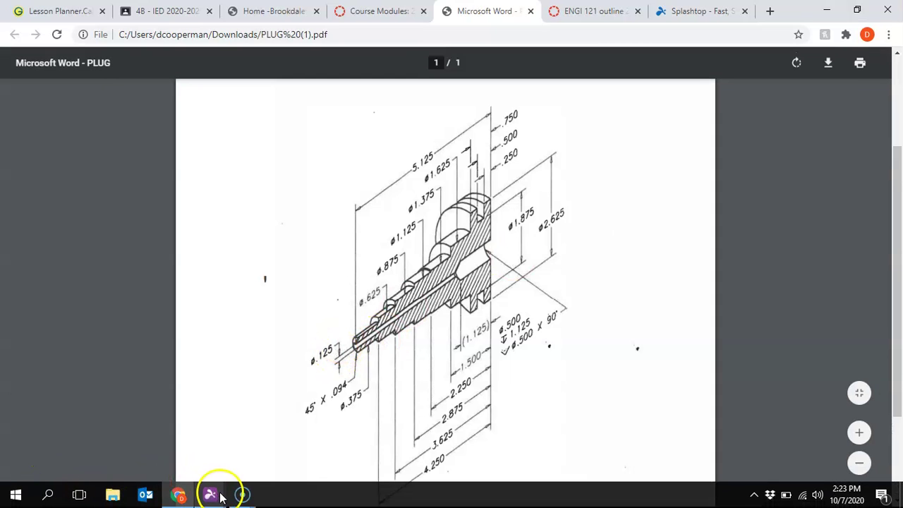
mouse_move(209, 494)
click(216, 439)
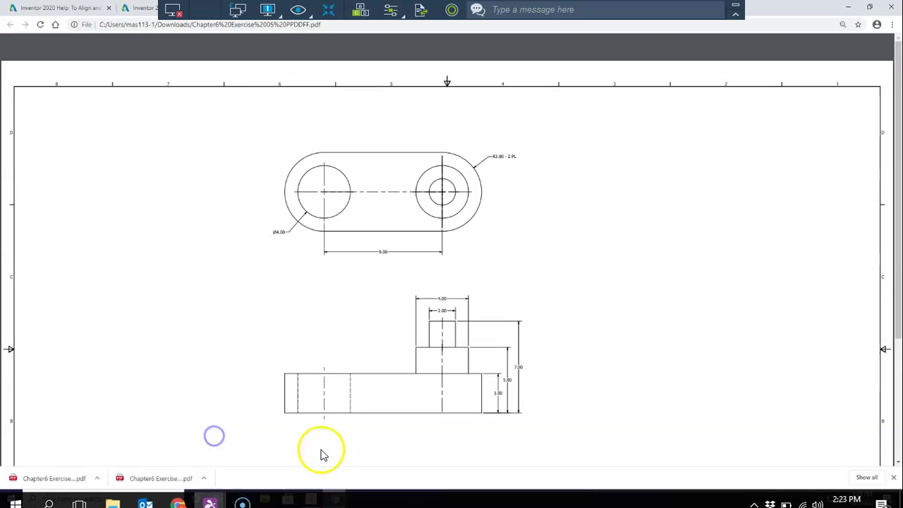
Step: Draw a thin closed triangle from the origin along the centerline with a short vertical right edge
click(314, 497)
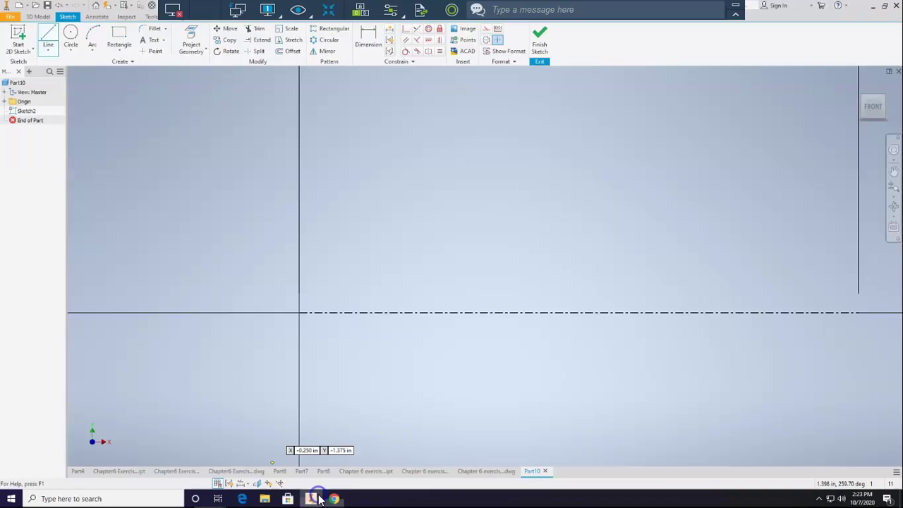
click(299, 297)
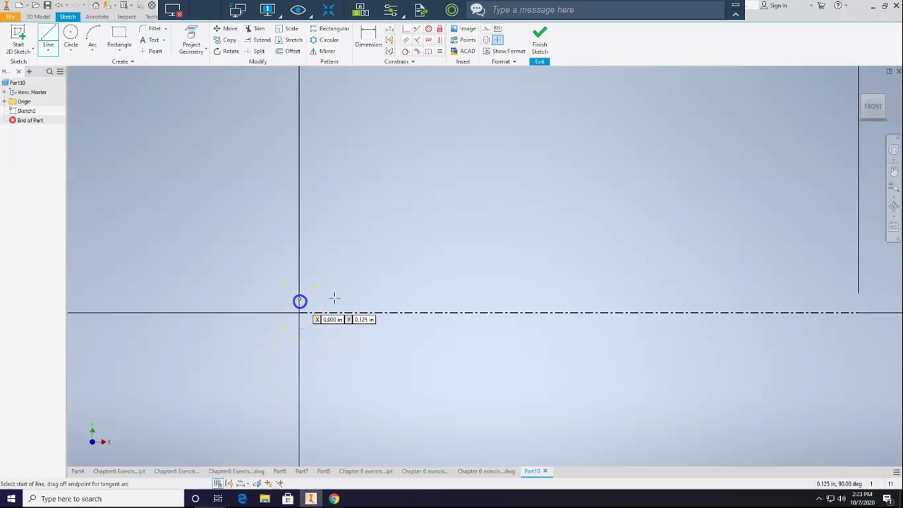
click(860, 296)
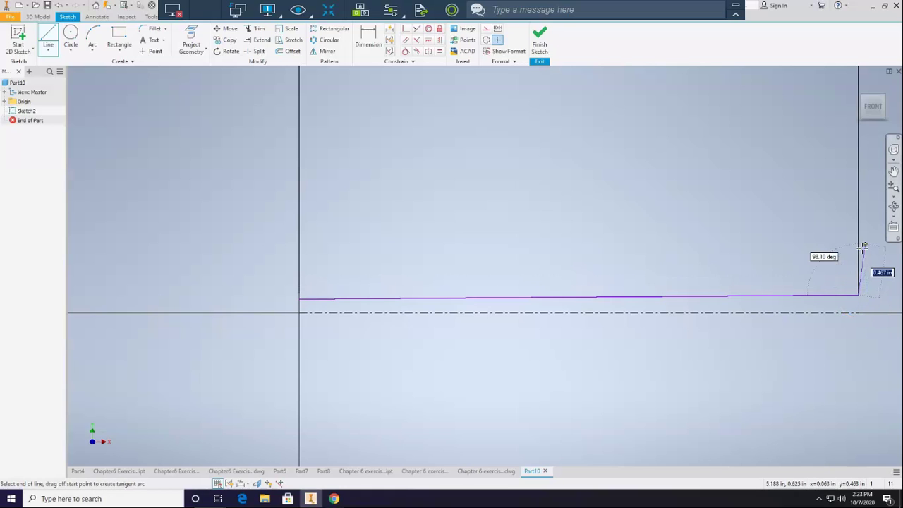
click(858, 246)
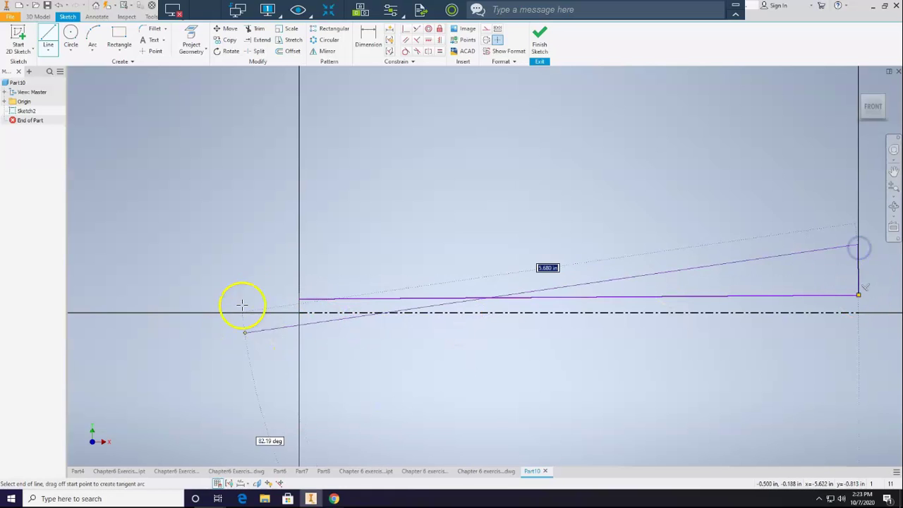
click(299, 299)
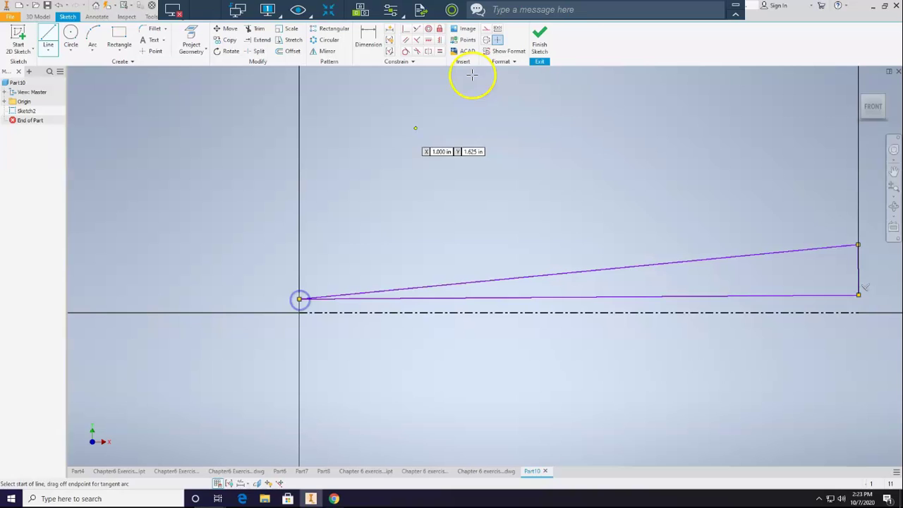
Step: Finish the sketch, preview a revolve of the triangle profile, and cancel it
click(536, 44)
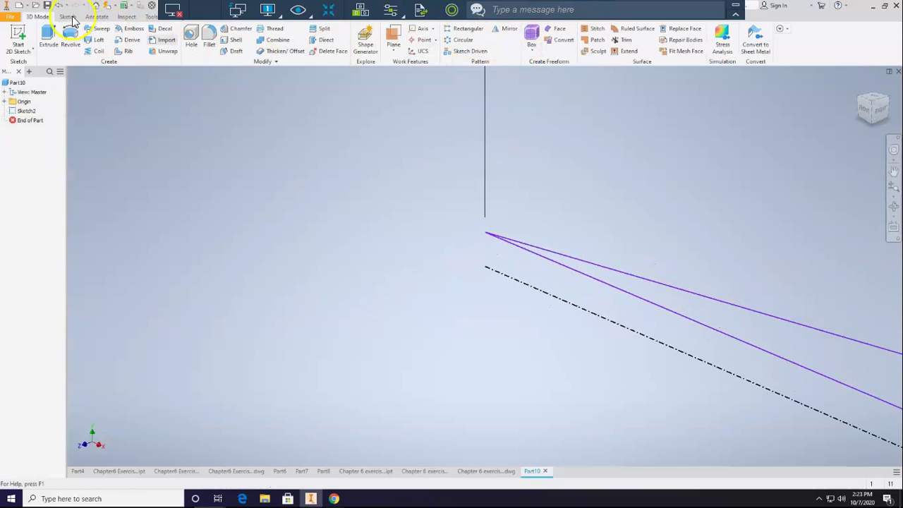
click(67, 37)
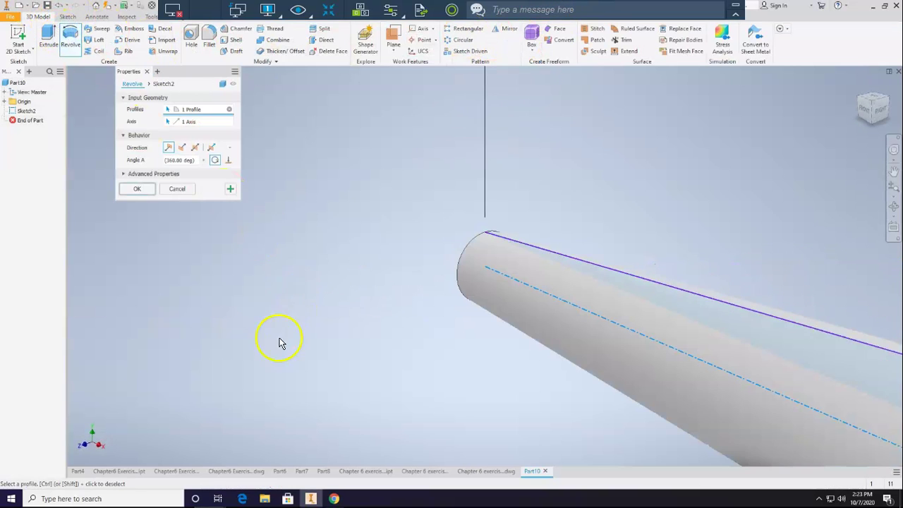
mouse_move(314, 356)
shift+middle_down()
mouse_move(463, 381)
mouse_move(520, 364)
mouse_move(496, 399)
mouse_move(501, 389)
shift+middle_up()
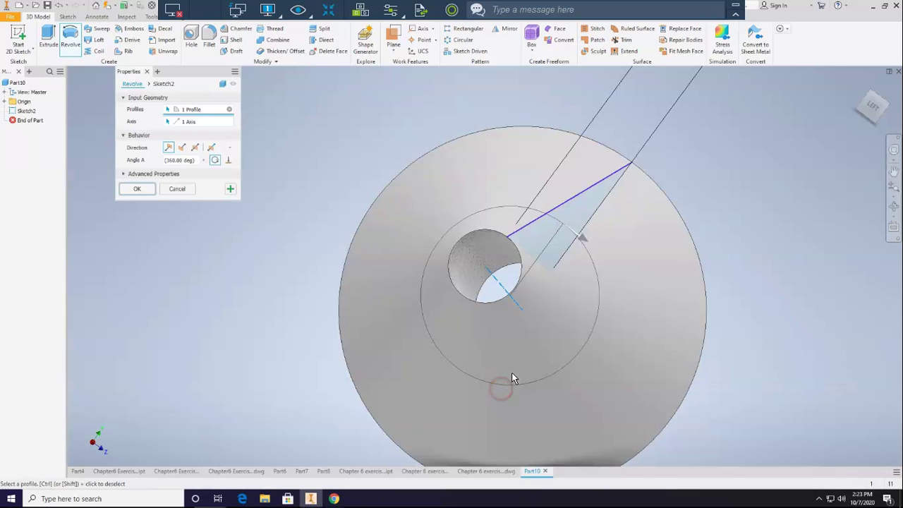
click(478, 306)
click(177, 188)
Step: Reopen Sketch2 for editing from the model browser
click(25, 112)
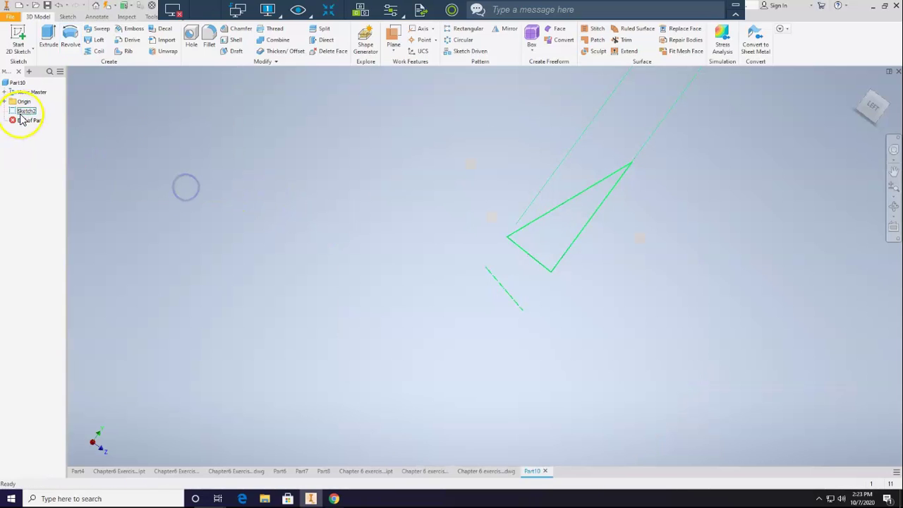
right_click(24, 118)
click(42, 151)
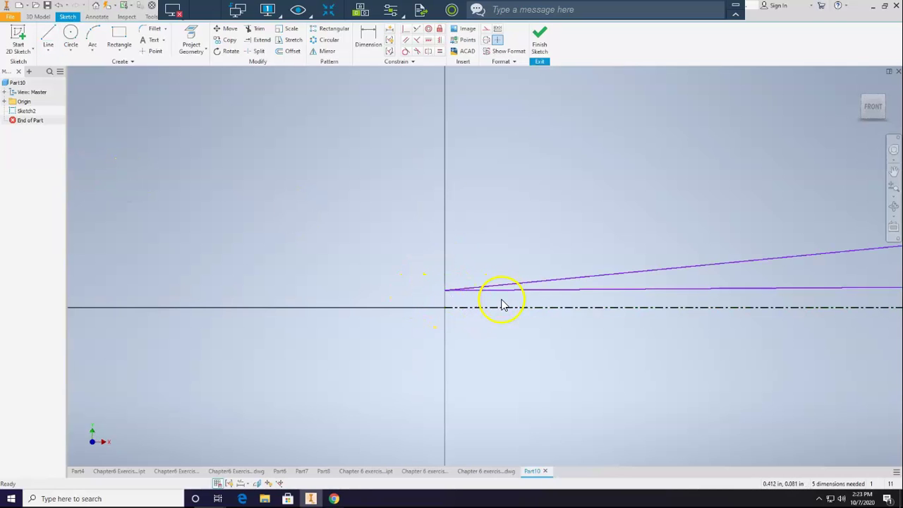
Step: Remove the triangle's lines, the leftover 5 1/8 dimension and the short vertical line
click(484, 272)
key(ctrl+z)
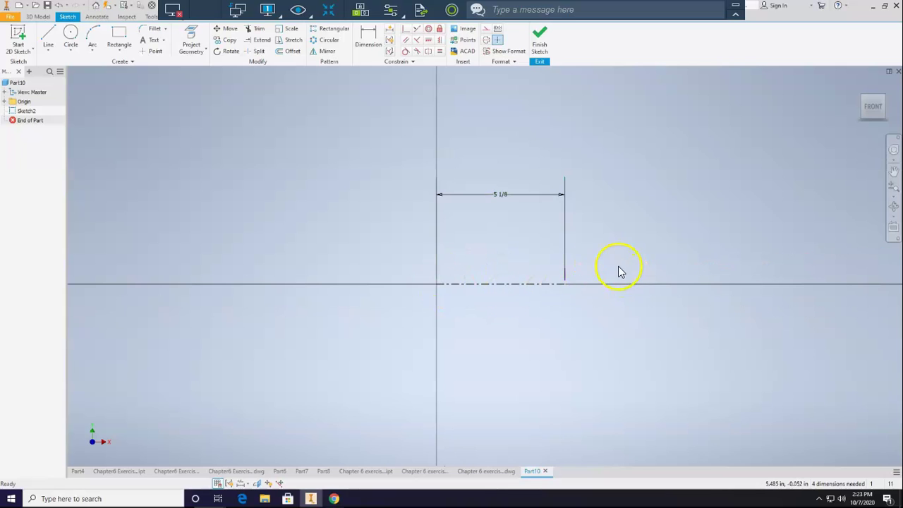
key(ctrl+z)
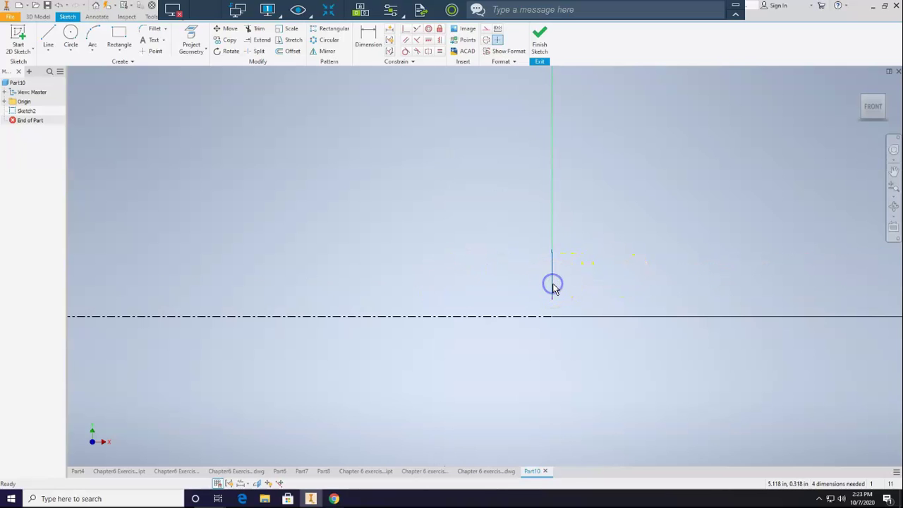
click(546, 289)
Step: Start a line at the origin and draw the first horizontal run, rise and step
click(45, 35)
middle_drag(94, 185, 372, 147)
click(280, 279)
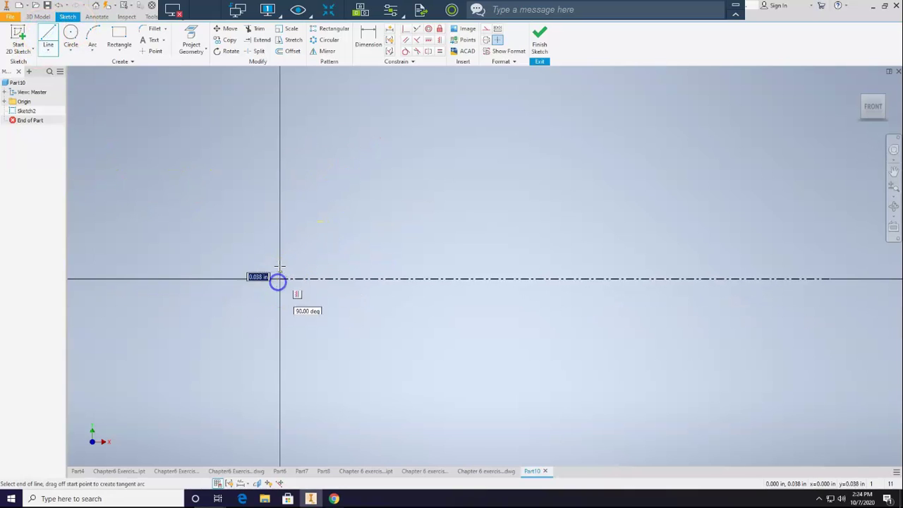
click(409, 251)
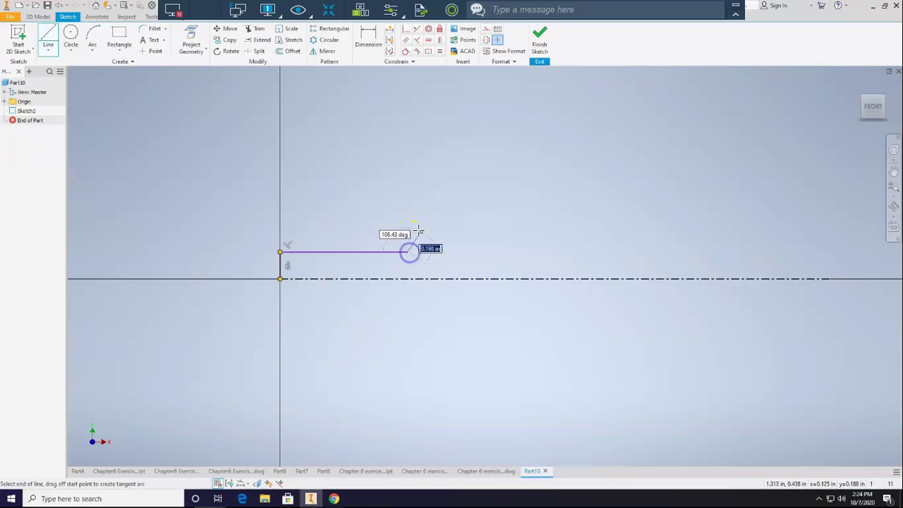
scroll(399, 251, down, 5)
scroll(432, 245, up, 5)
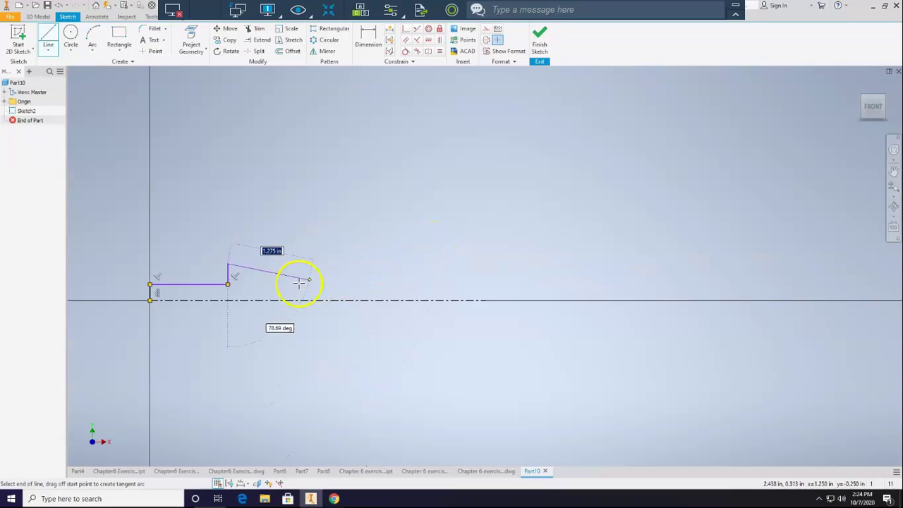
click(264, 265)
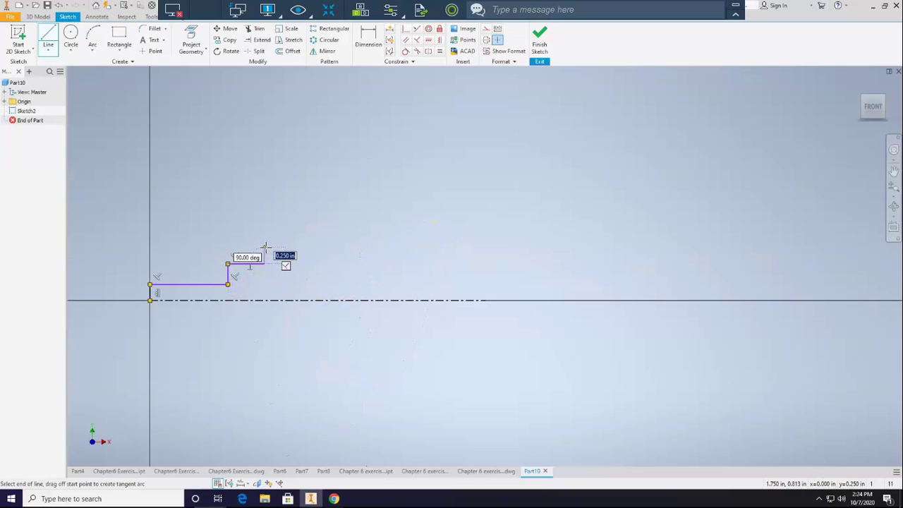
click(265, 248)
click(297, 248)
Step: Continue the staircase with alternating rises and steps to the top, beginning the groove's drop
click(297, 231)
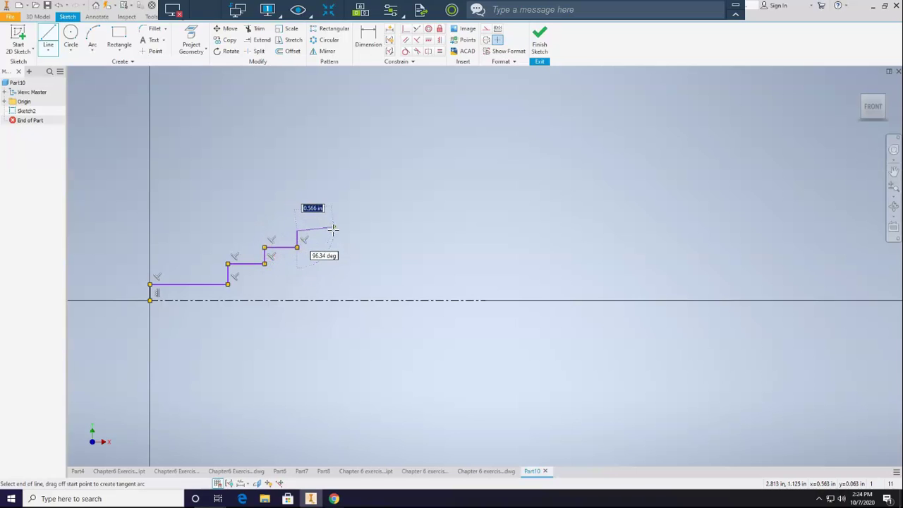
click(334, 231)
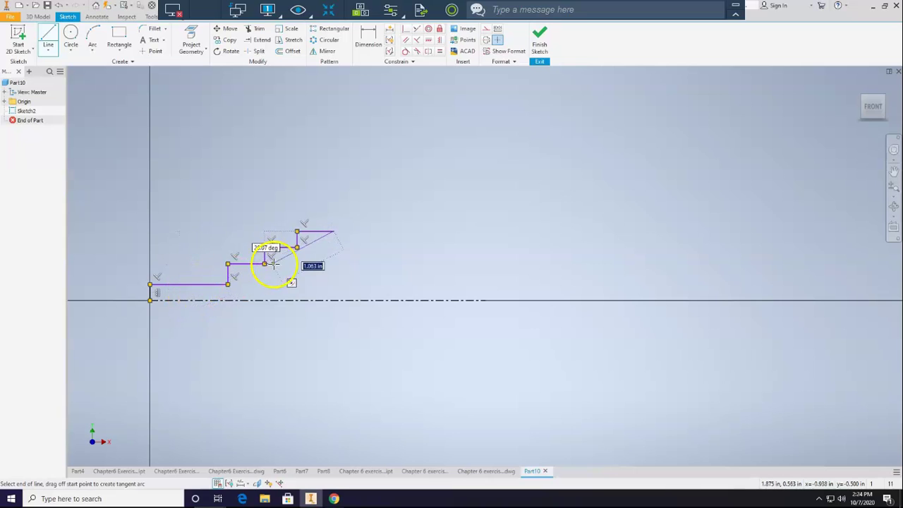
click(333, 219)
click(362, 219)
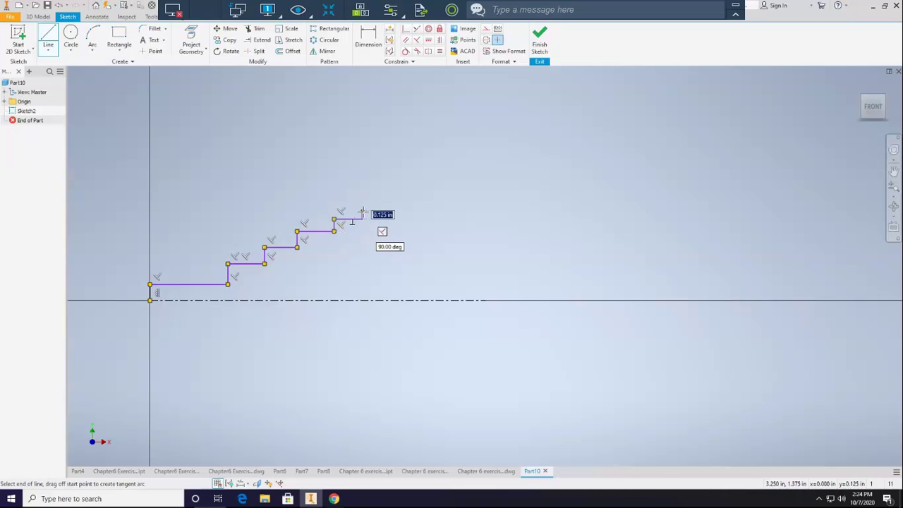
click(362, 209)
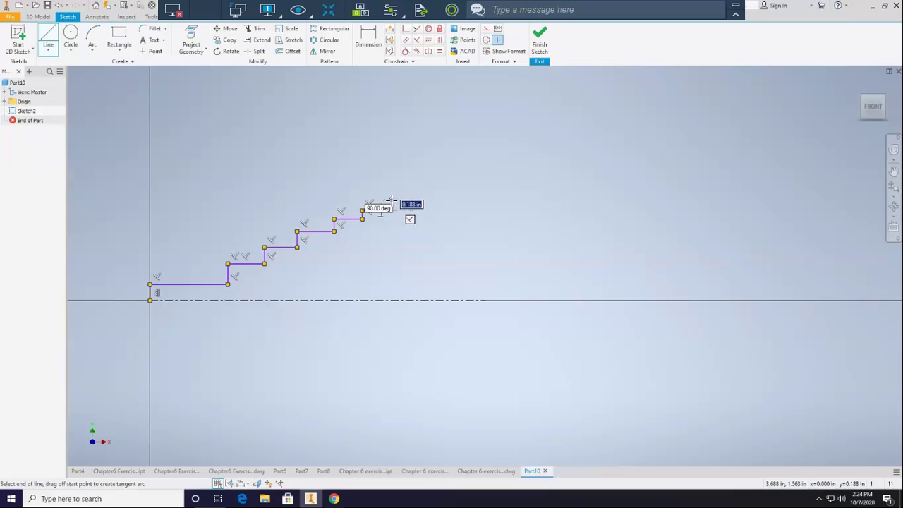
click(390, 210)
click(415, 197)
click(419, 197)
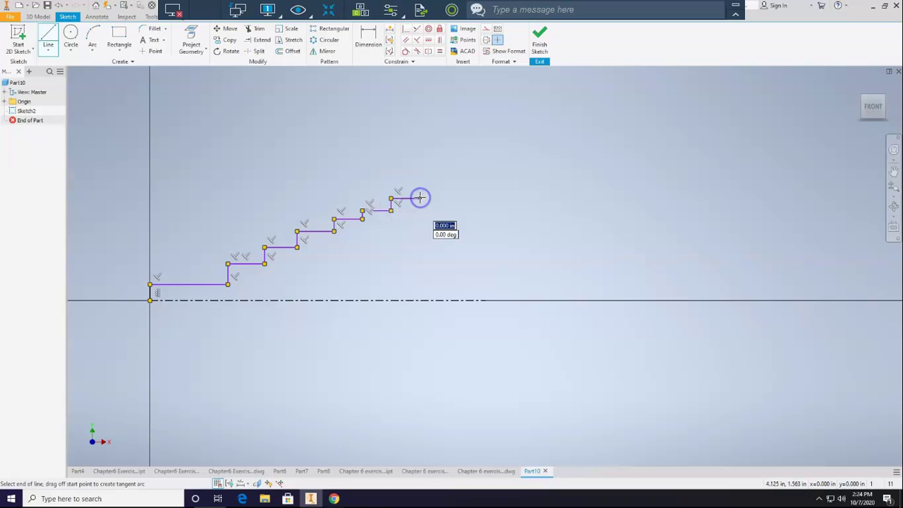
click(420, 211)
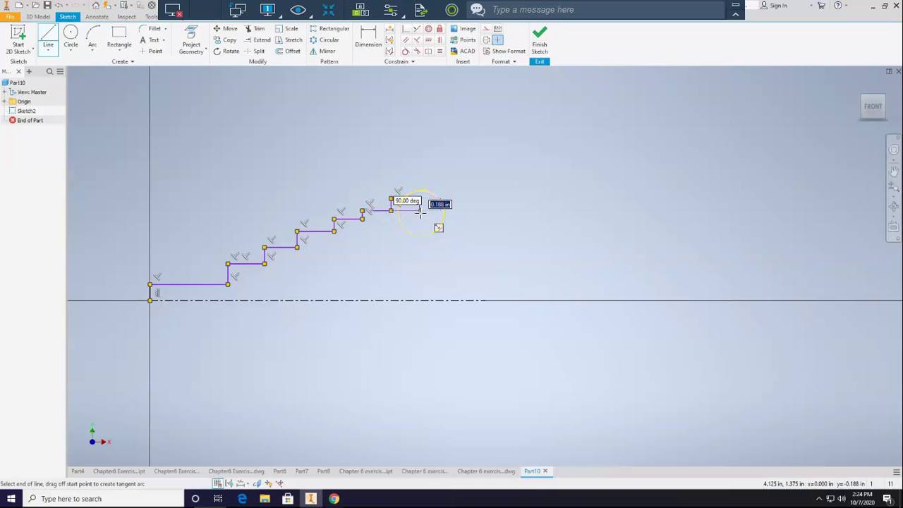
Step: Draw the groove's downward side, bottom and rising side
scroll(424, 204, up, 5)
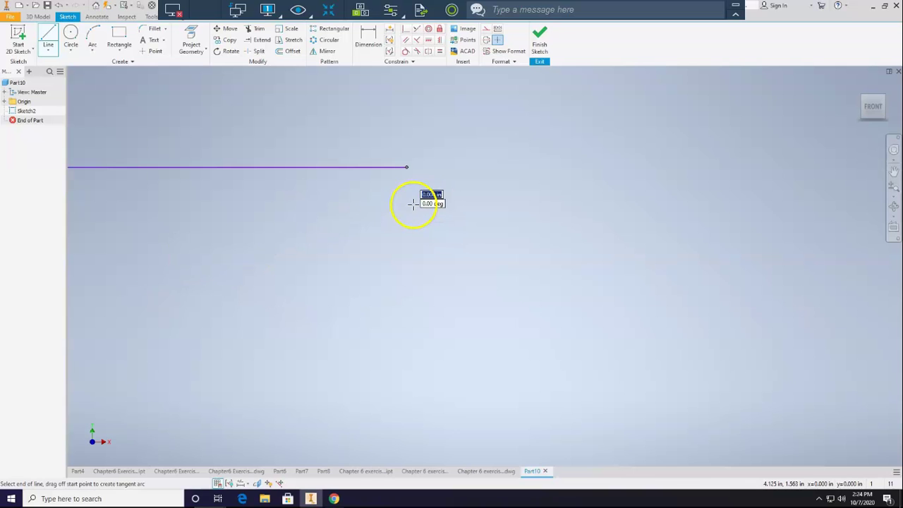
click(404, 223)
click(512, 231)
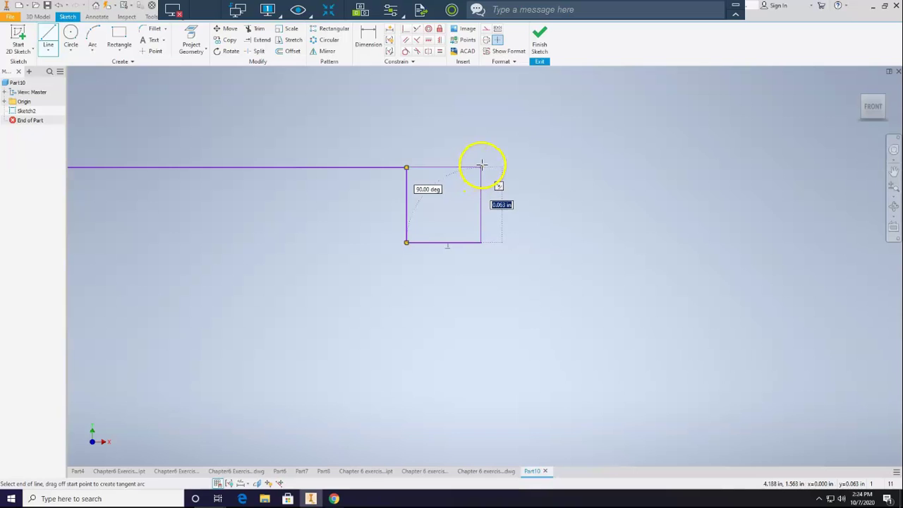
click(480, 164)
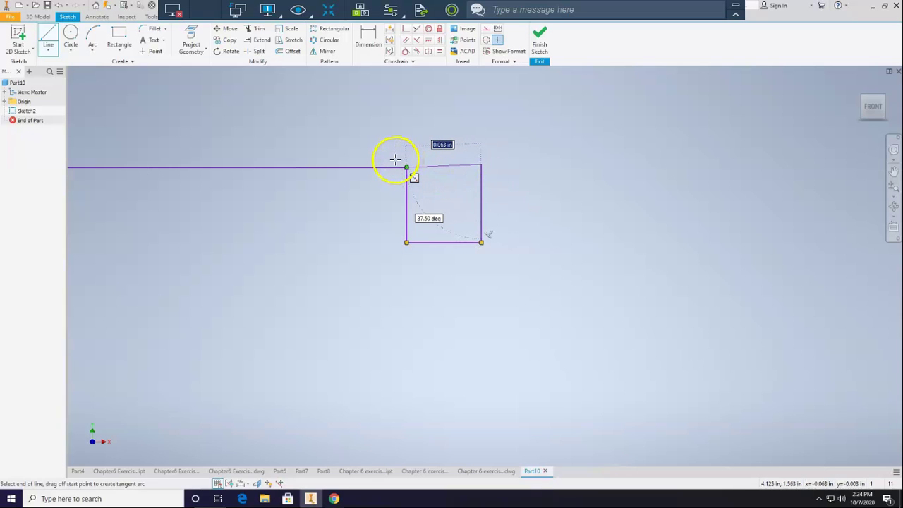
key(Escape)
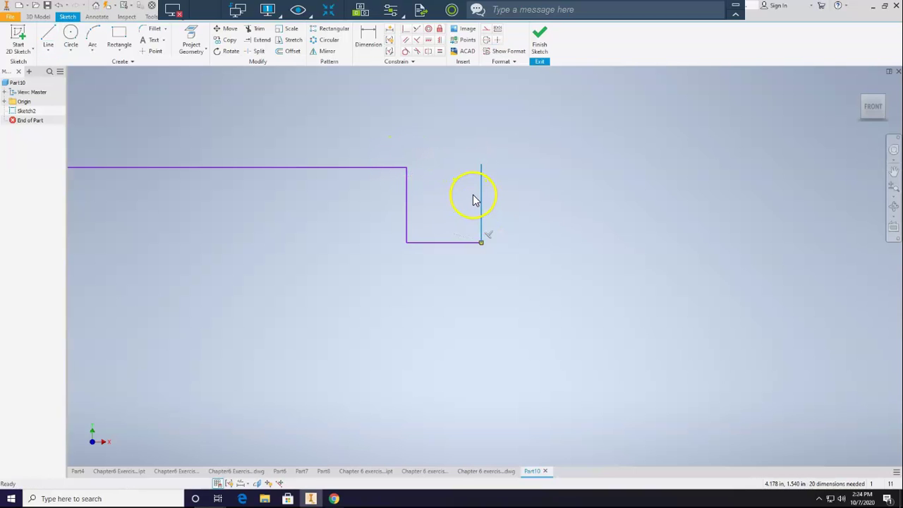
Step: Draw the flange's top edge and right side down to the centerline, closing the profile at the origin
click(48, 35)
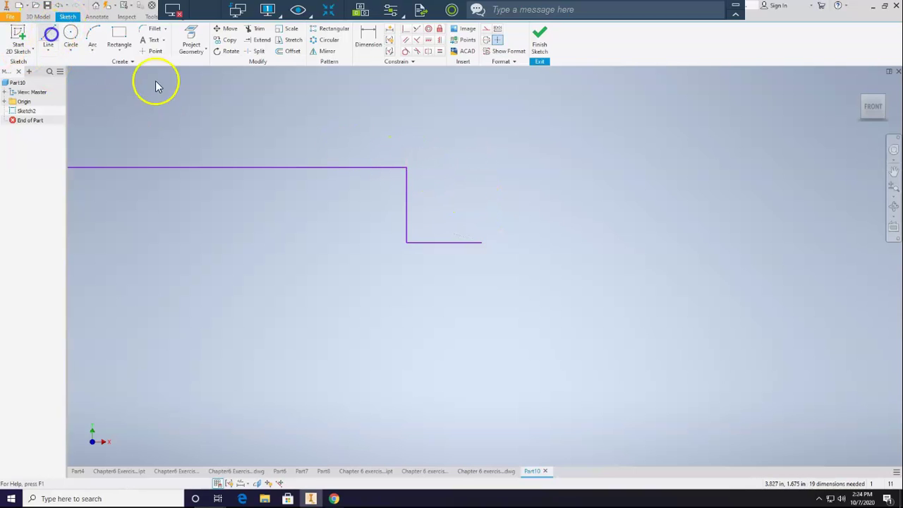
click(479, 241)
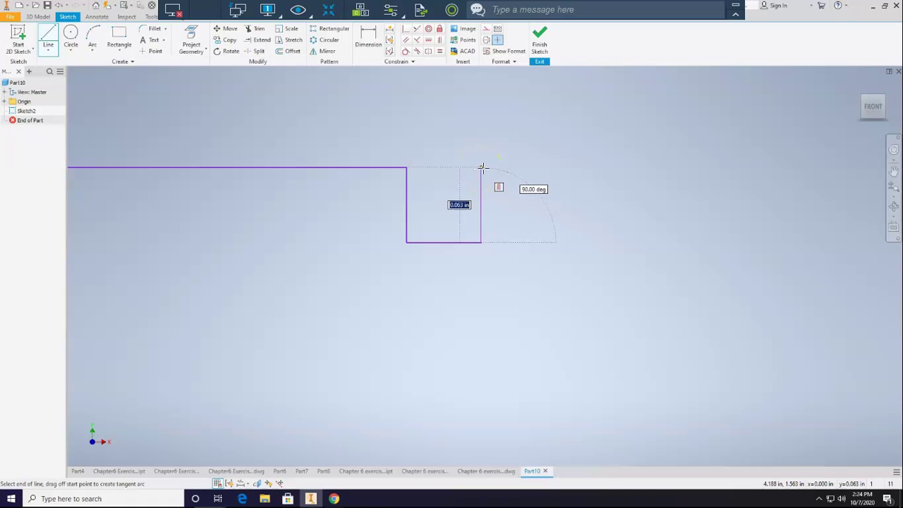
click(483, 167)
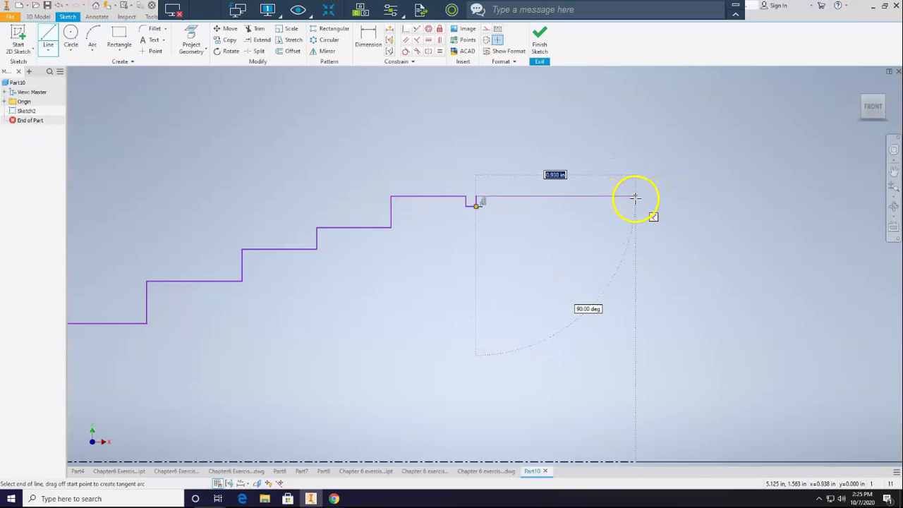
click(636, 199)
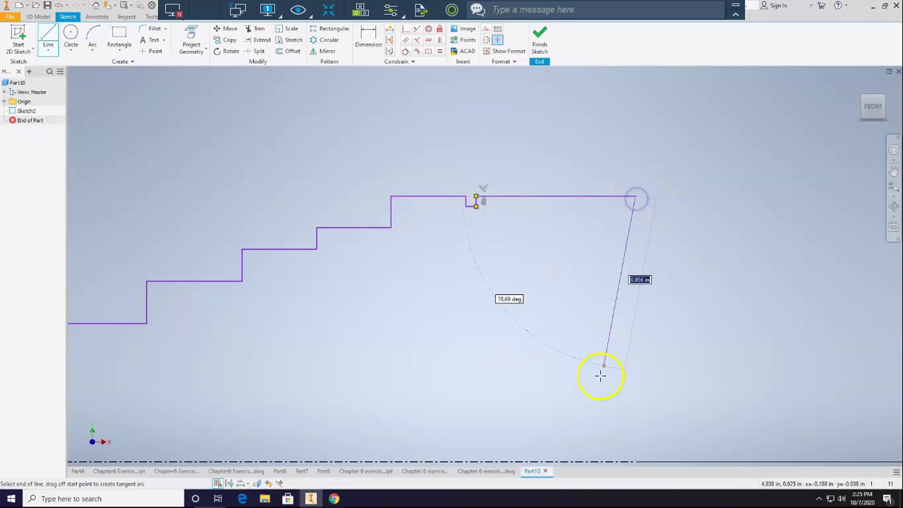
click(633, 463)
middle_drag(578, 431, 778, 268)
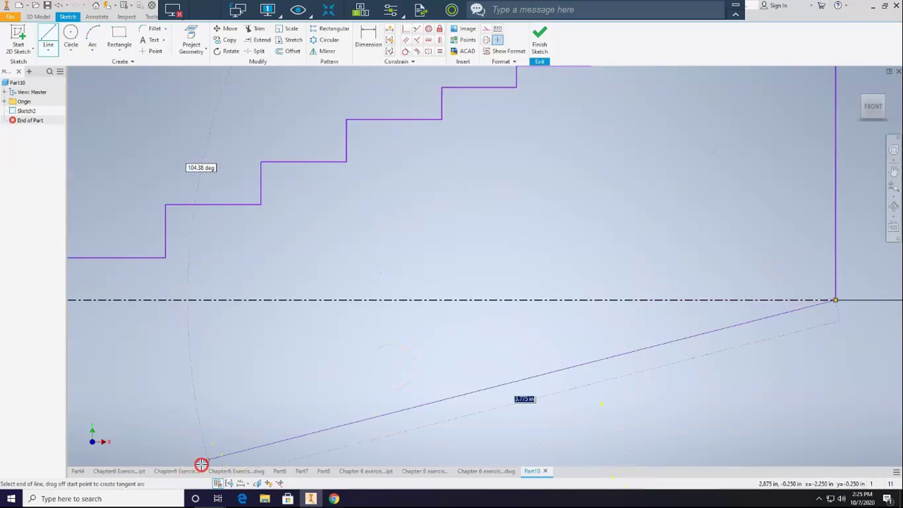
middle_drag(208, 468, 346, 463)
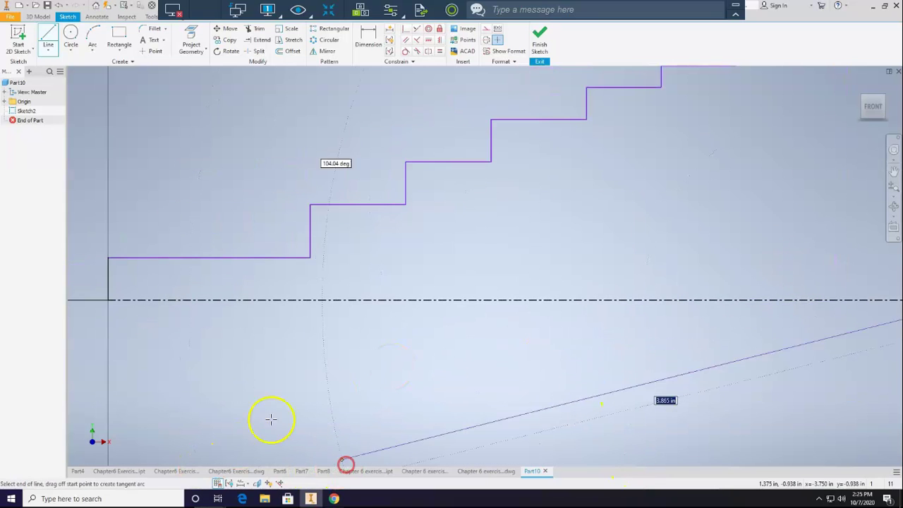
click(107, 300)
key(Escape)
Step: Fit the whole profile in view and check the plug's PDF drawing
scroll(218, 194, down, 5)
key(Home)
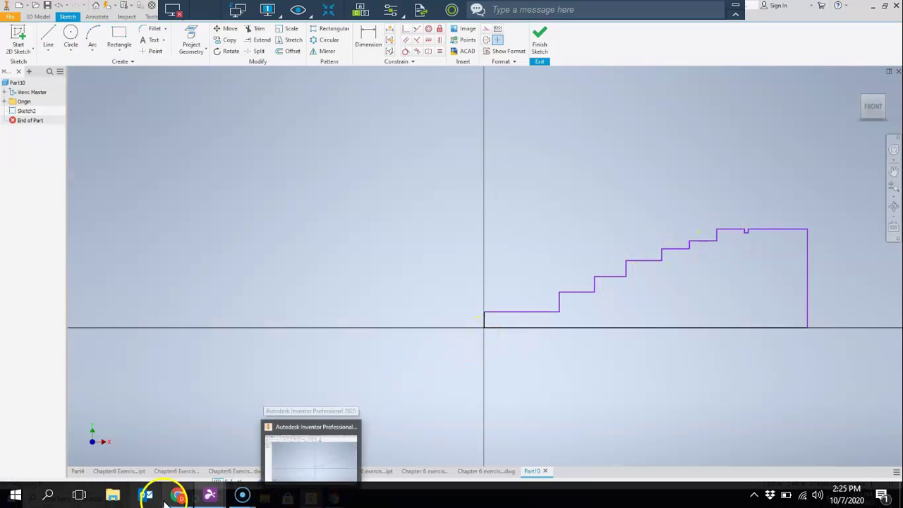
click(176, 496)
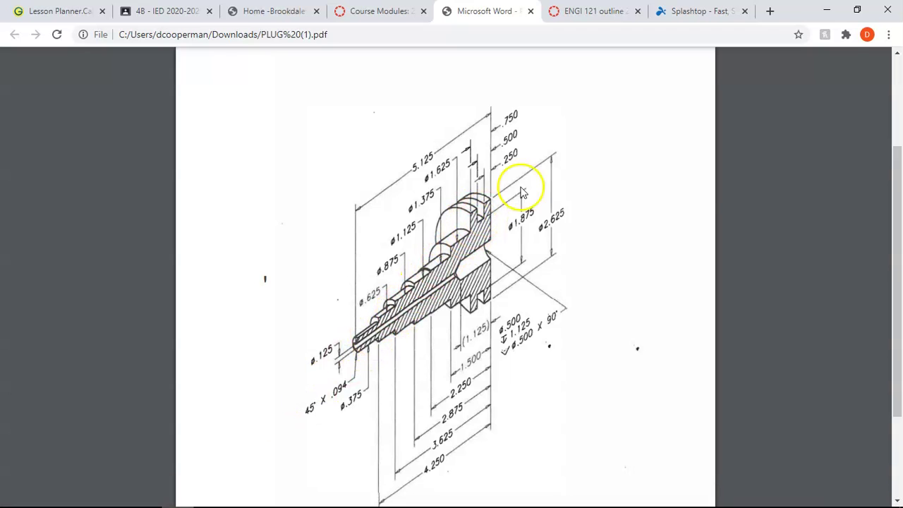
mouse_move(151, 503)
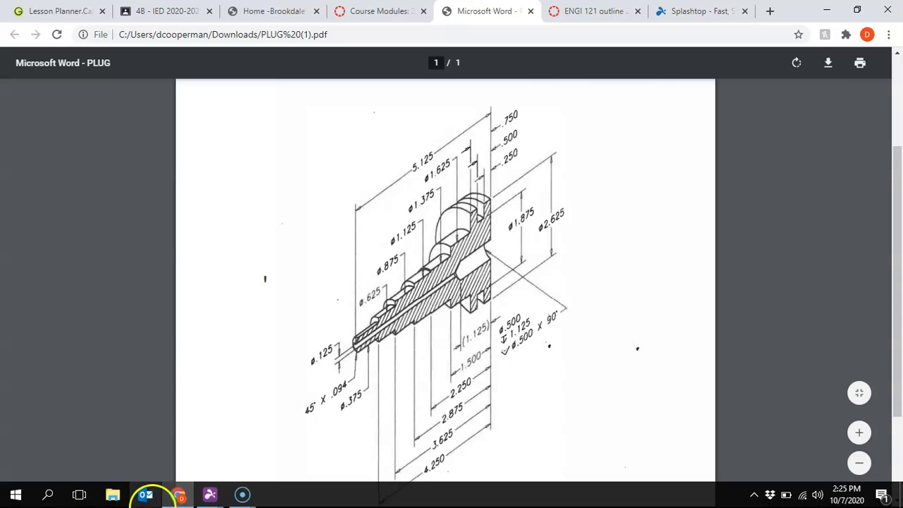
mouse_move(210, 494)
click(220, 471)
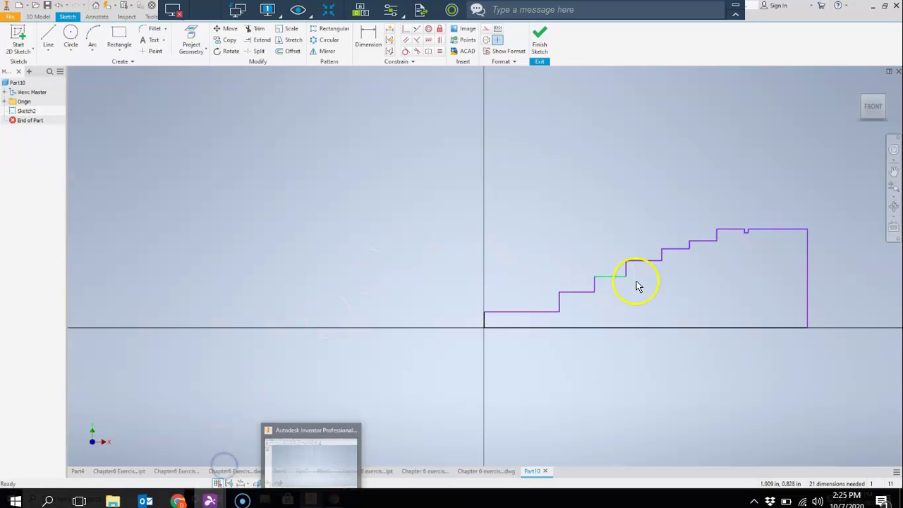
mouse_move(637, 286)
middle_down()
mouse_move(588, 280)
mouse_move(515, 246)
middle_up()
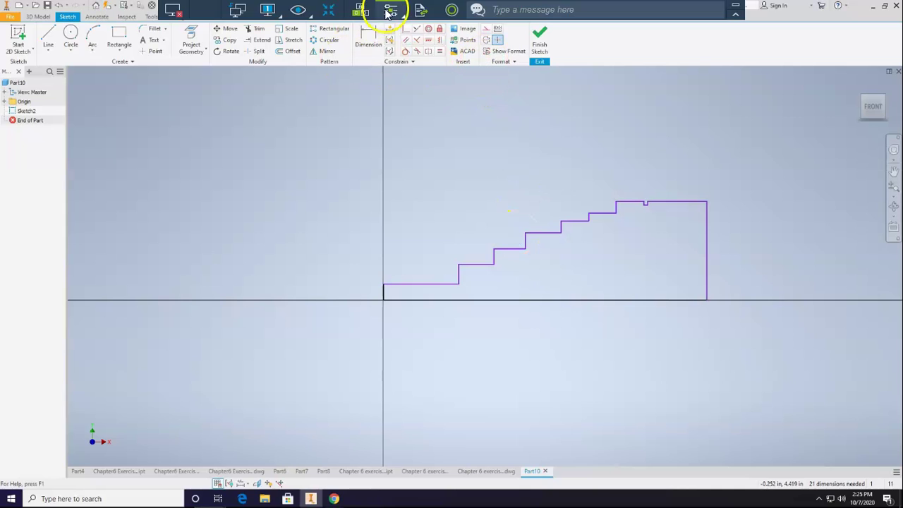
click(369, 34)
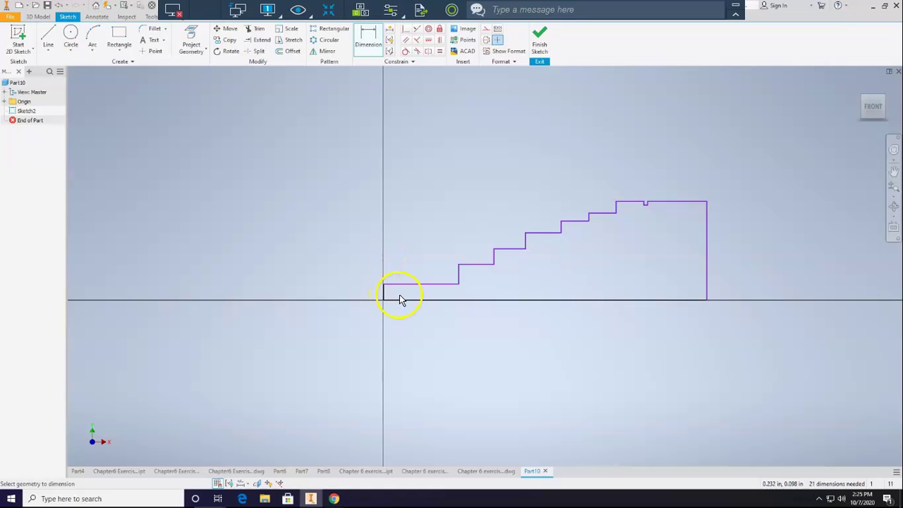
scroll(399, 300, up, 2)
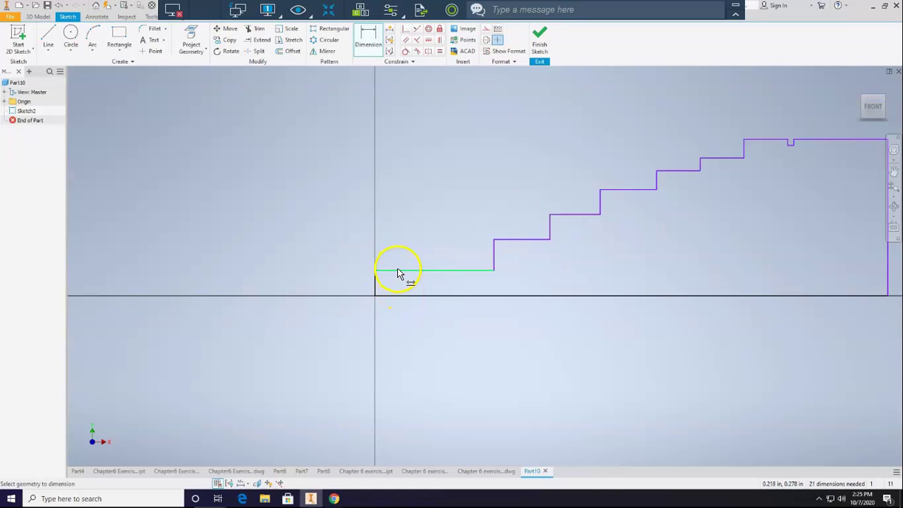
click(398, 271)
click(375, 297)
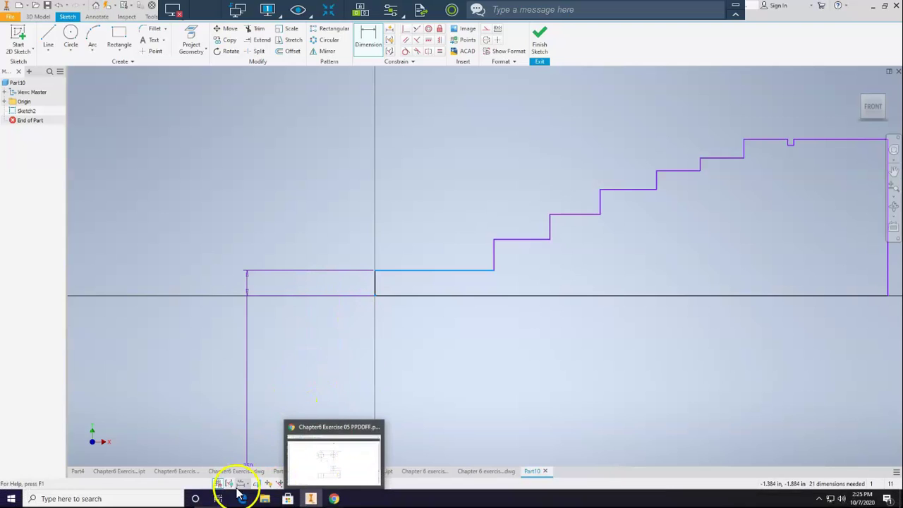
click(177, 495)
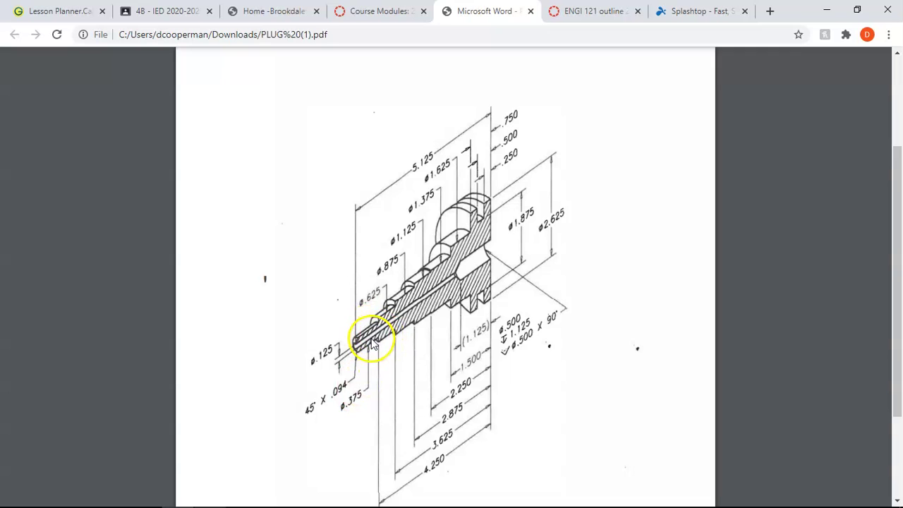
mouse_move(129, 496)
mouse_move(209, 494)
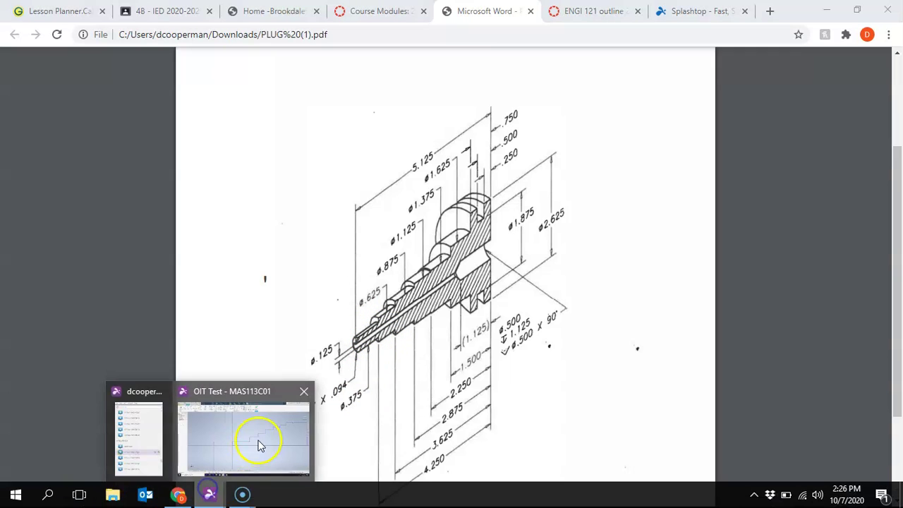
click(258, 439)
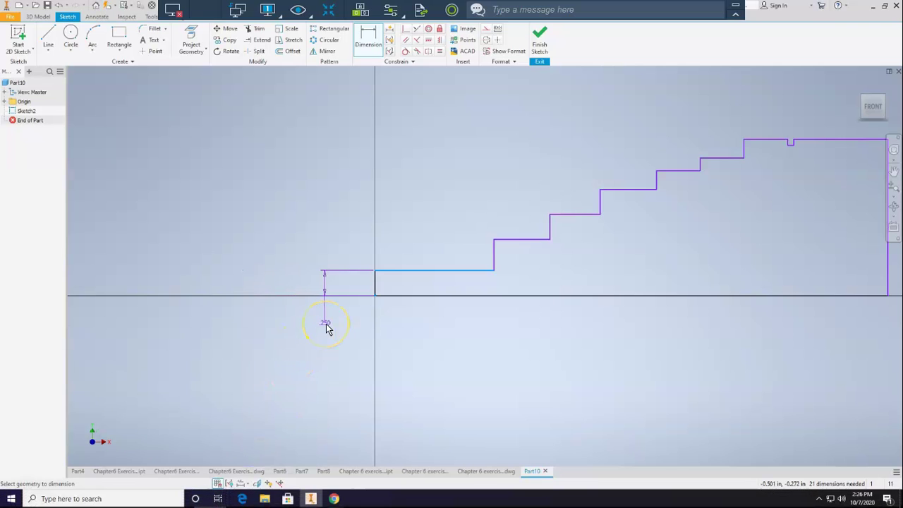
key(Escape)
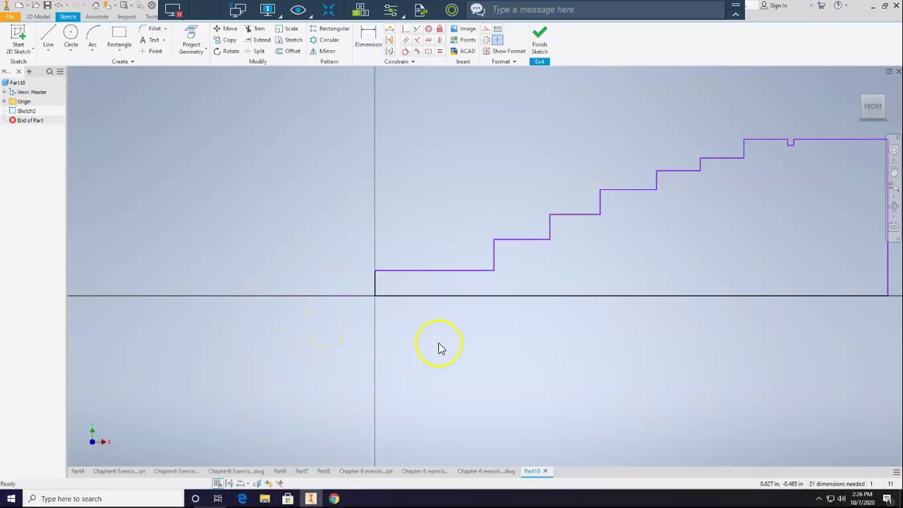
Step: With Centerline format on, draw an axis line from the sketch origin to the profile's right end
middle_drag(456, 340, 425, 355)
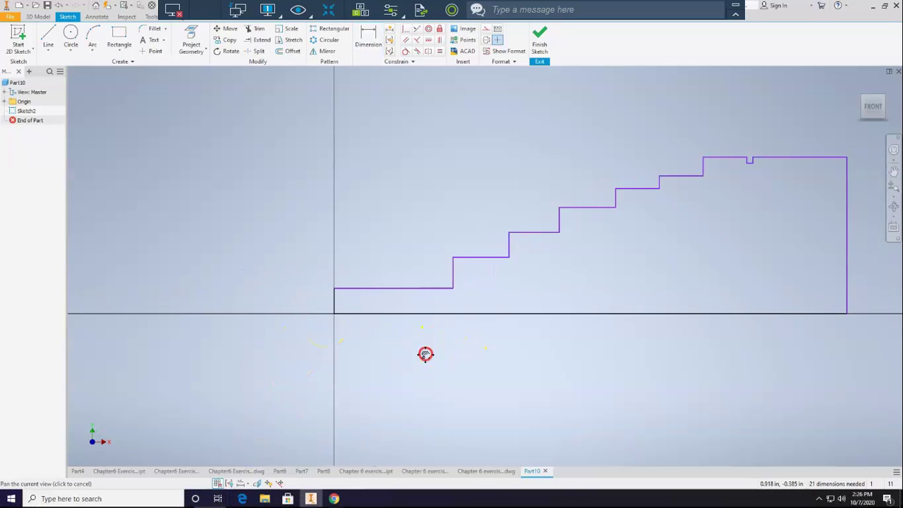
click(458, 315)
click(449, 343)
click(493, 319)
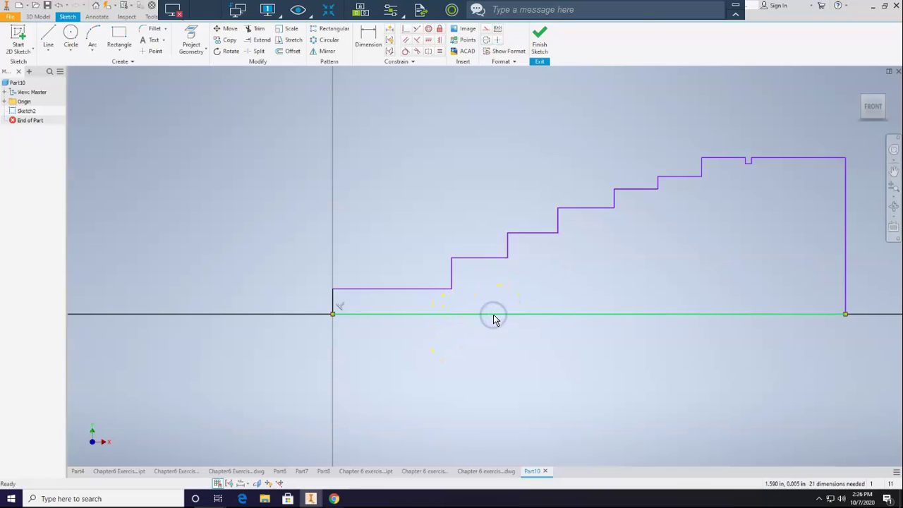
click(491, 324)
click(533, 286)
click(536, 323)
click(47, 35)
click(485, 39)
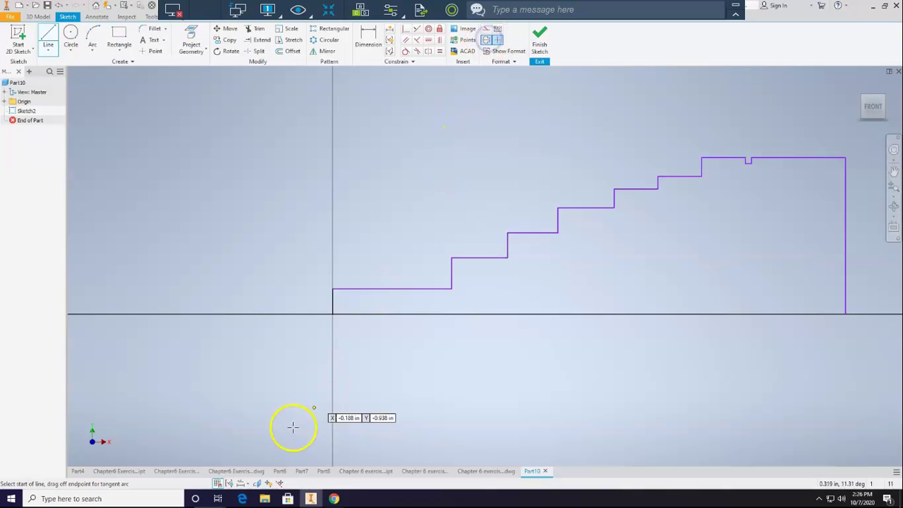
click(334, 314)
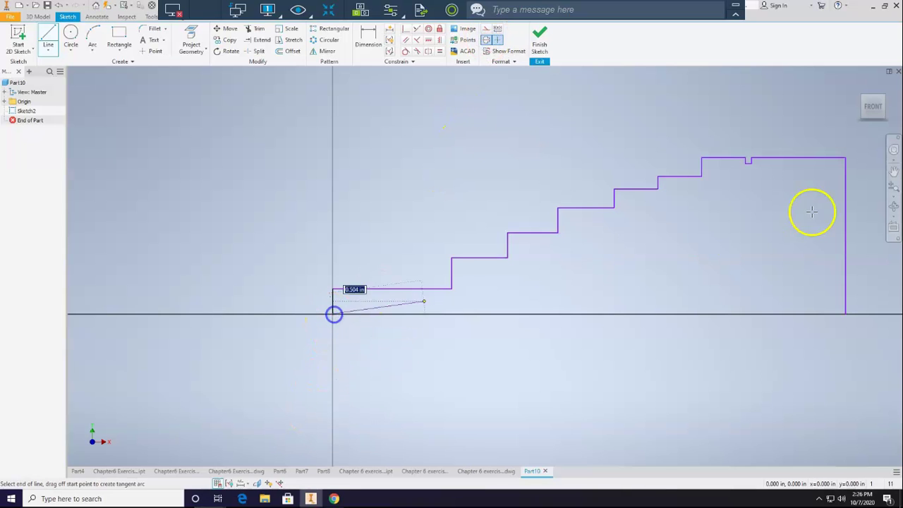
click(846, 313)
key(Escape)
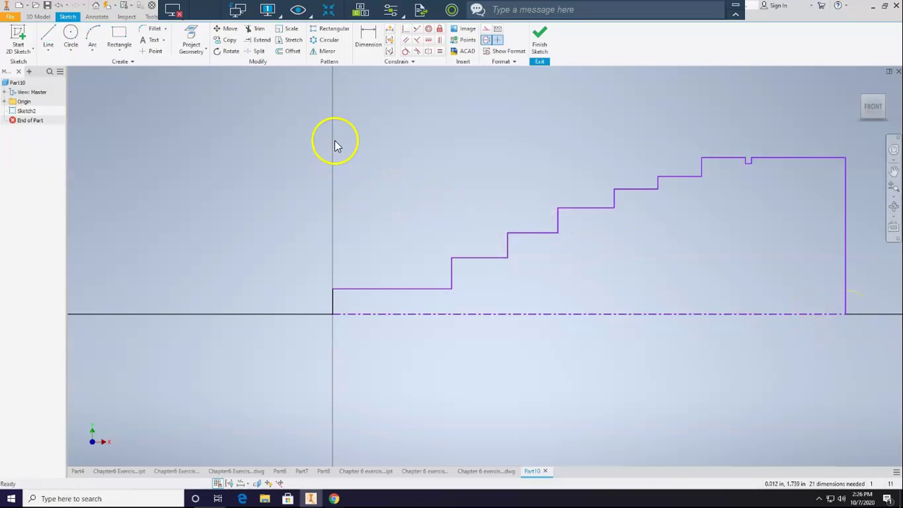
Step: Add a ø.375 diameter dimension to the first step, measured about the centerline
click(365, 39)
click(355, 289)
click(332, 314)
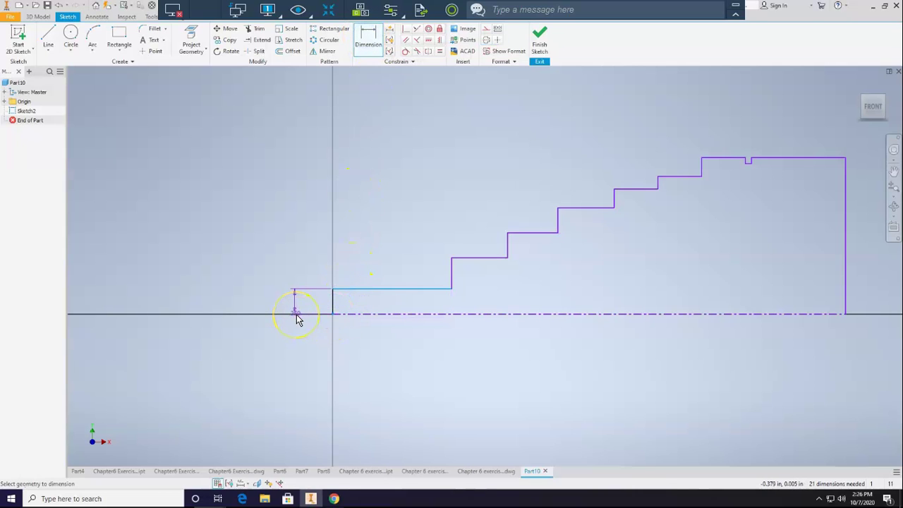
key(Escape)
click(361, 36)
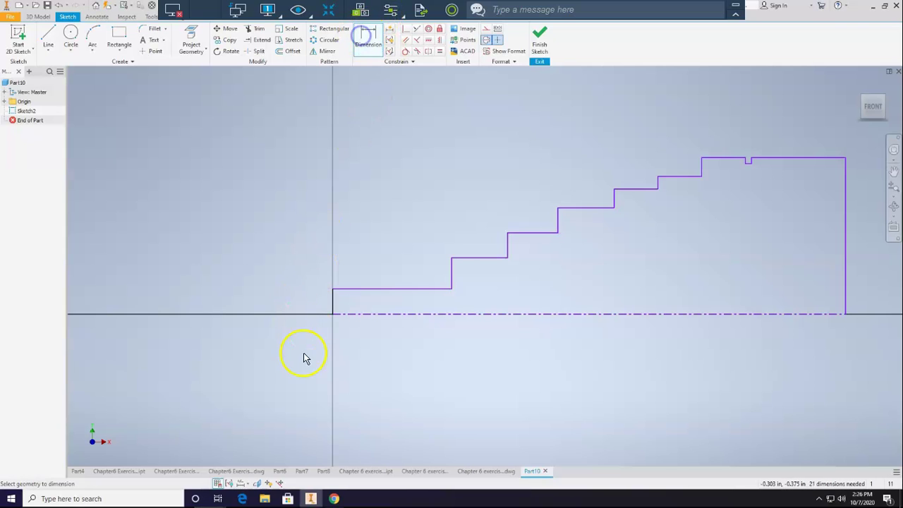
click(363, 288)
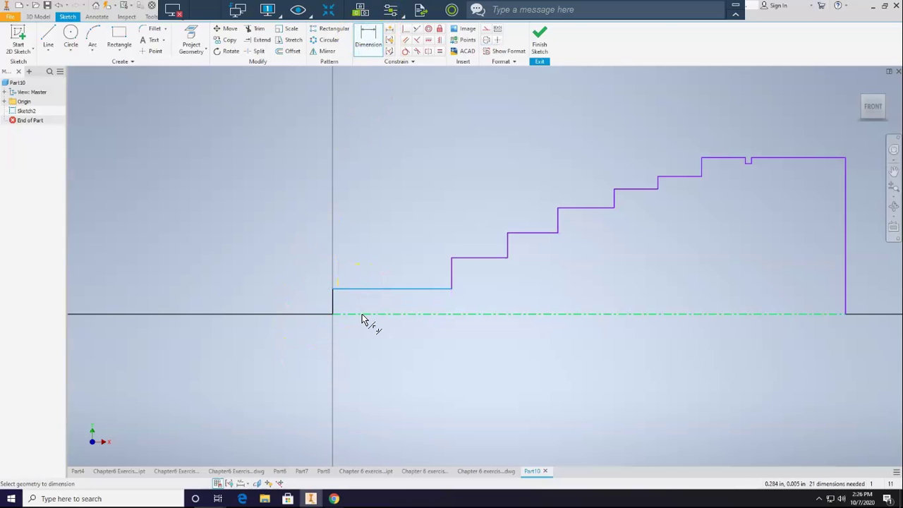
drag(362, 318, 289, 359)
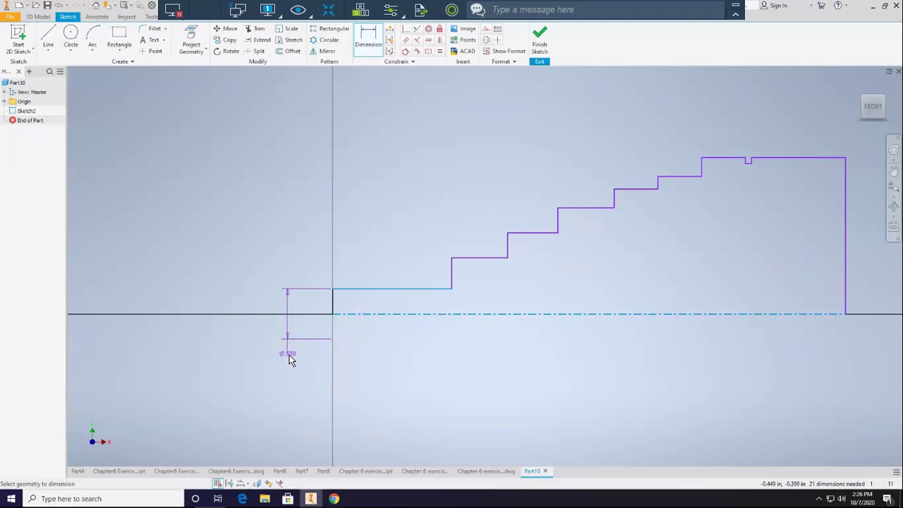
click(291, 359)
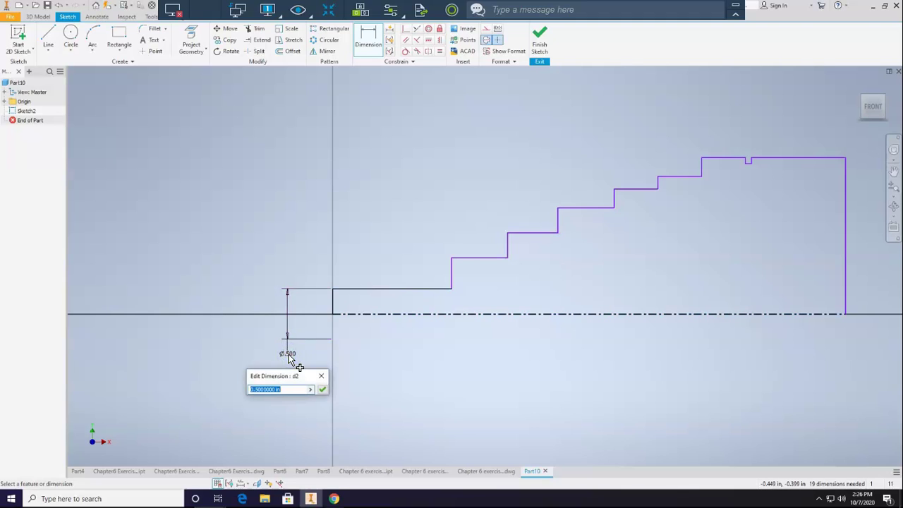
text(.375)
key(Return)
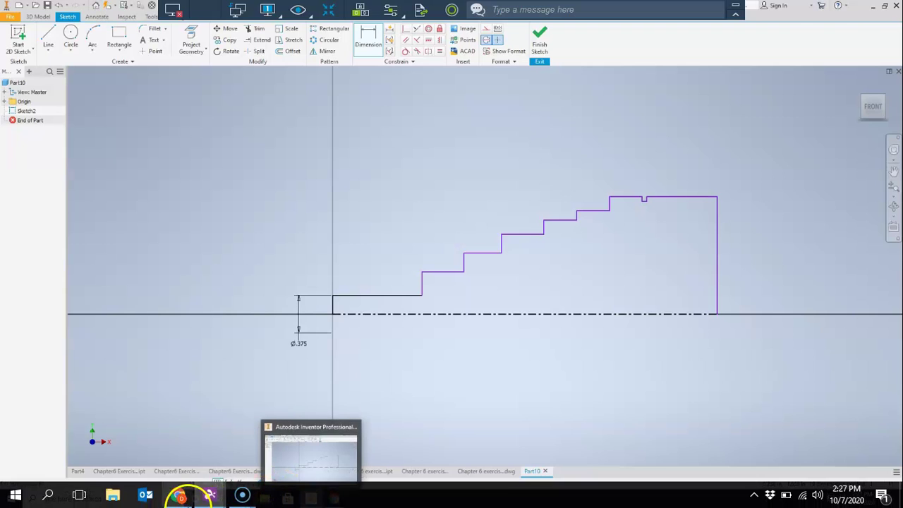
click(176, 496)
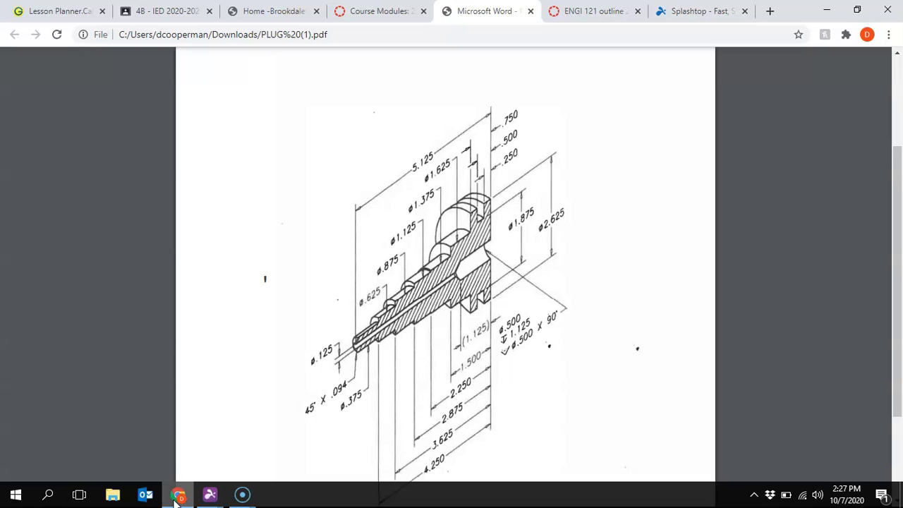
click(210, 495)
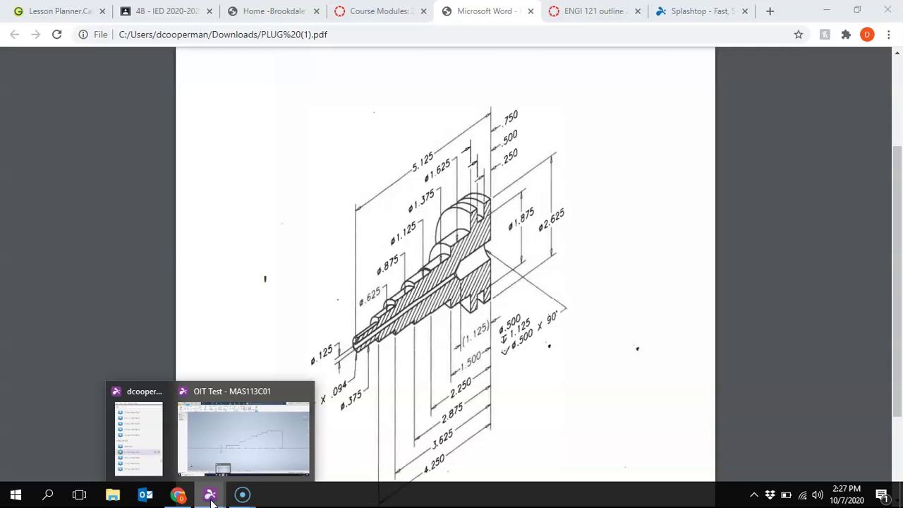
click(235, 444)
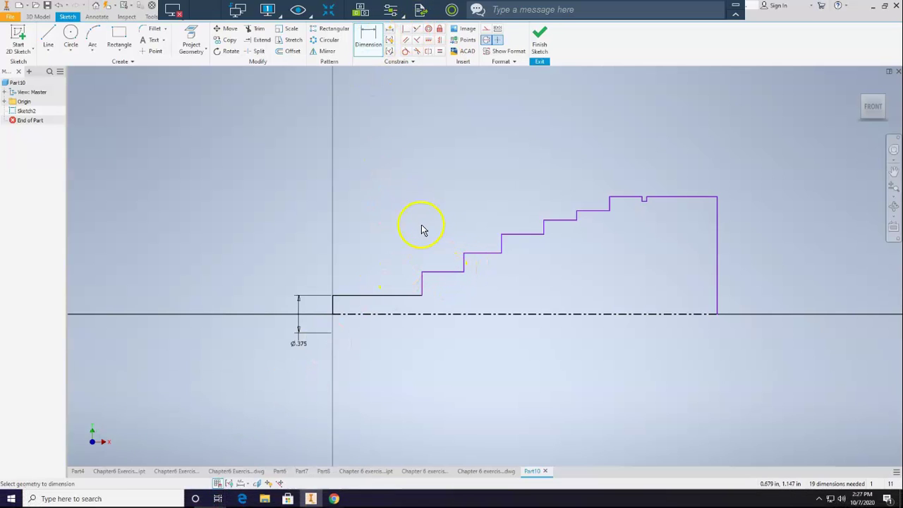
Step: Dimension the second and third steps as ø.625 and ø.875 about the centreline
click(446, 272)
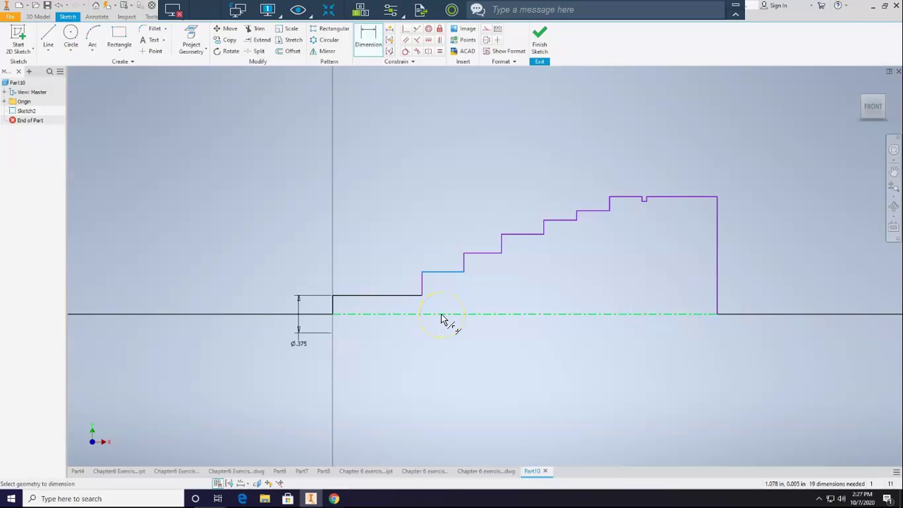
click(441, 315)
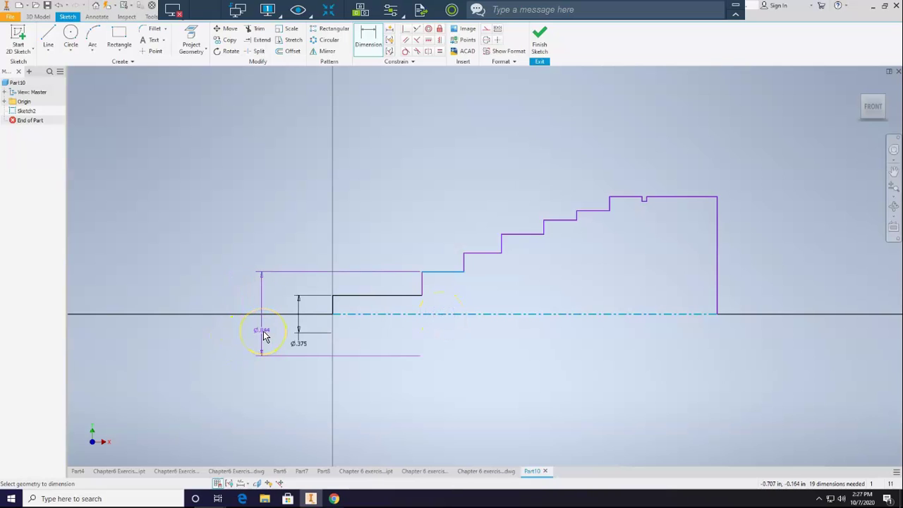
click(264, 336)
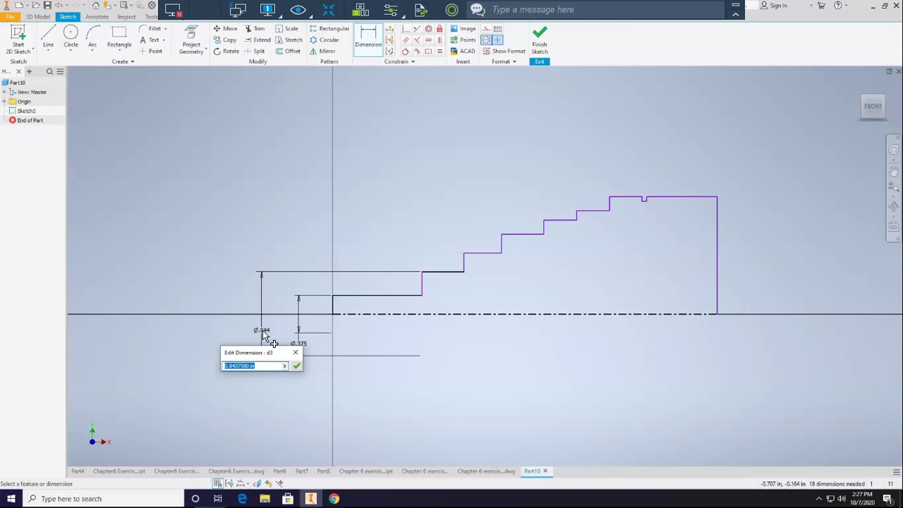
key(BackSpace)
key(Return)
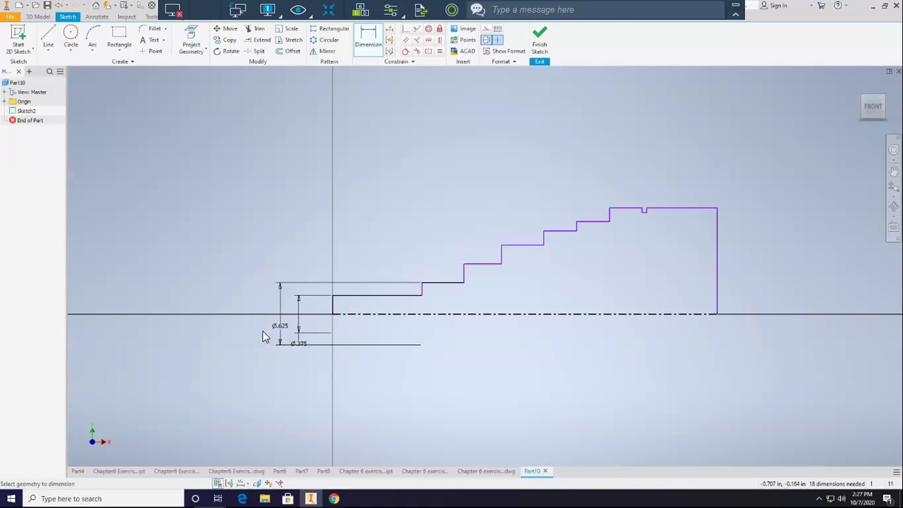
click(474, 264)
click(484, 312)
click(231, 332)
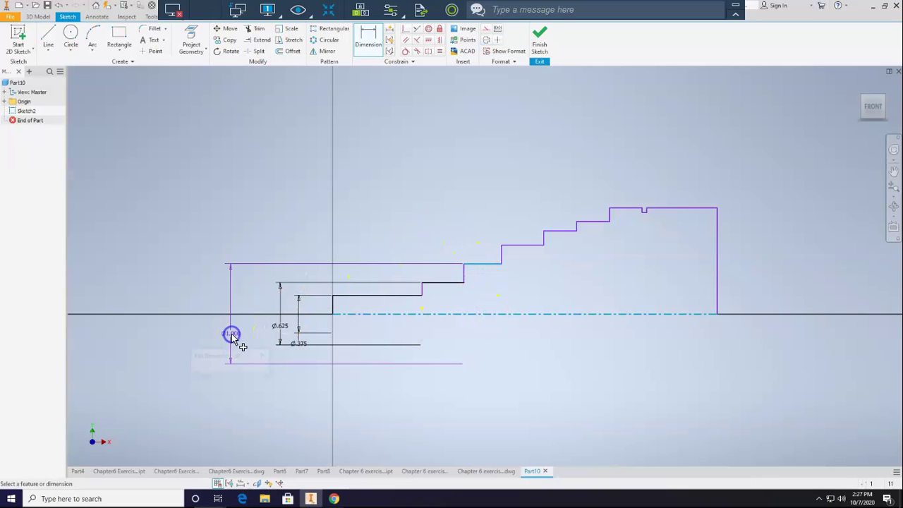
text(.)
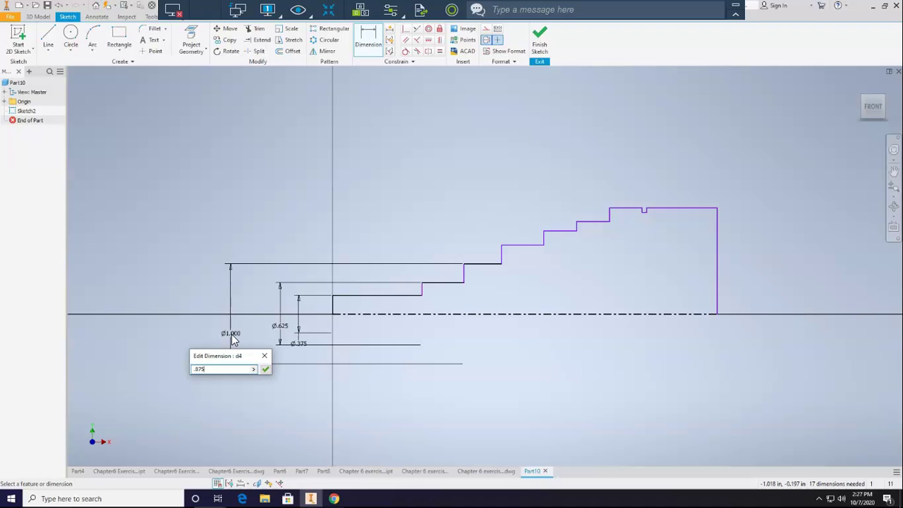
text(875)
key(Return)
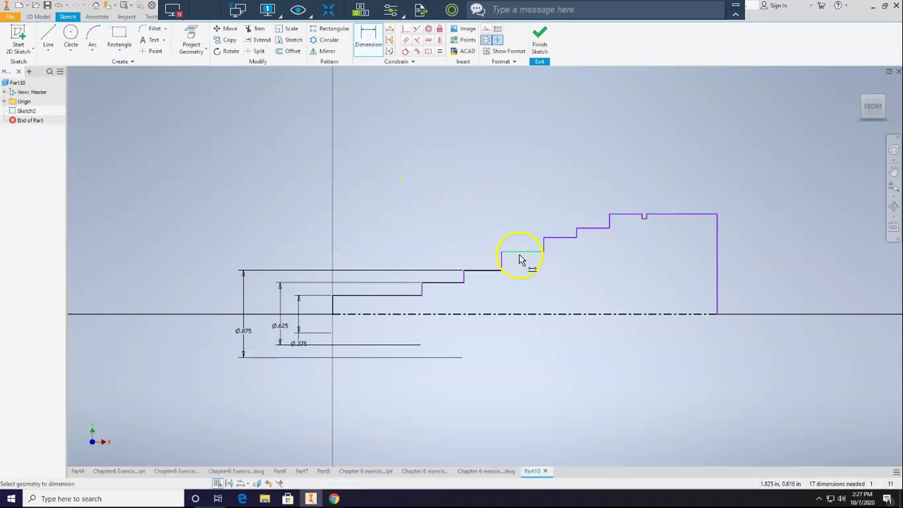
Step: Dimension the next two steps as ø1.125 and ø1.375
click(528, 313)
click(216, 347)
text(1.125)
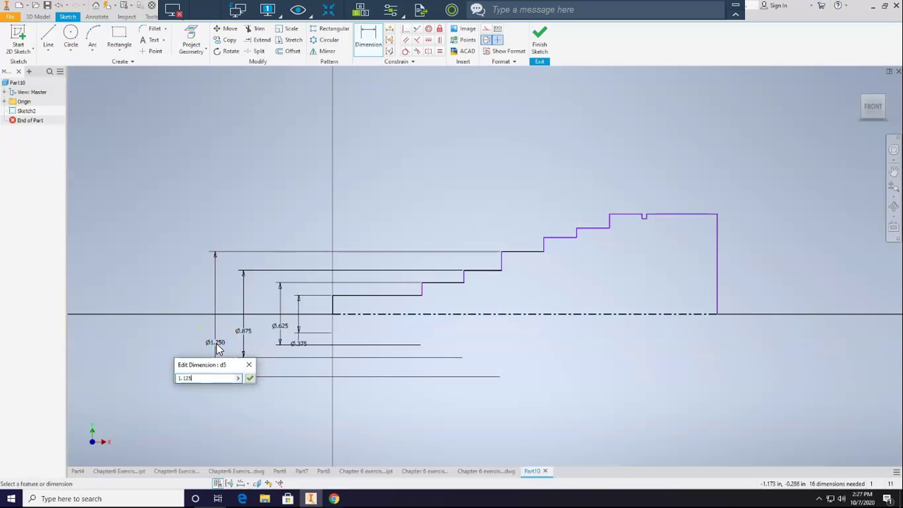
key(Return)
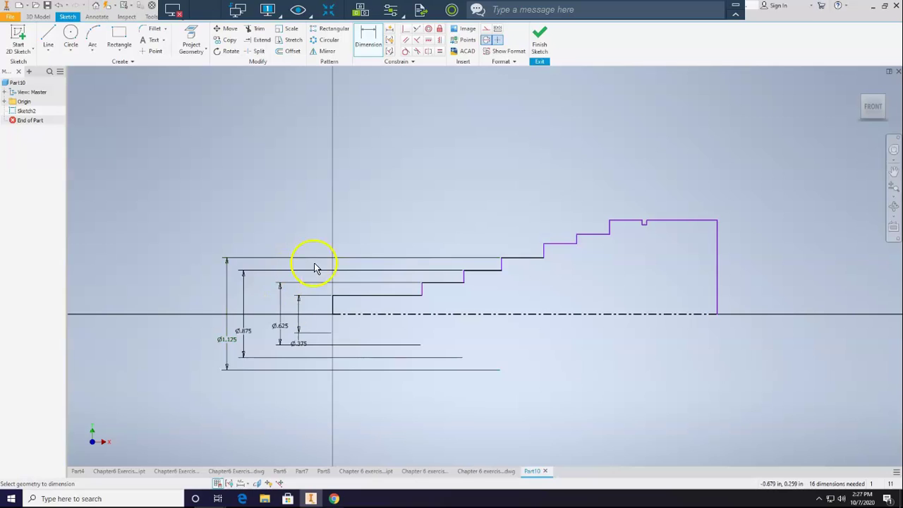
click(553, 243)
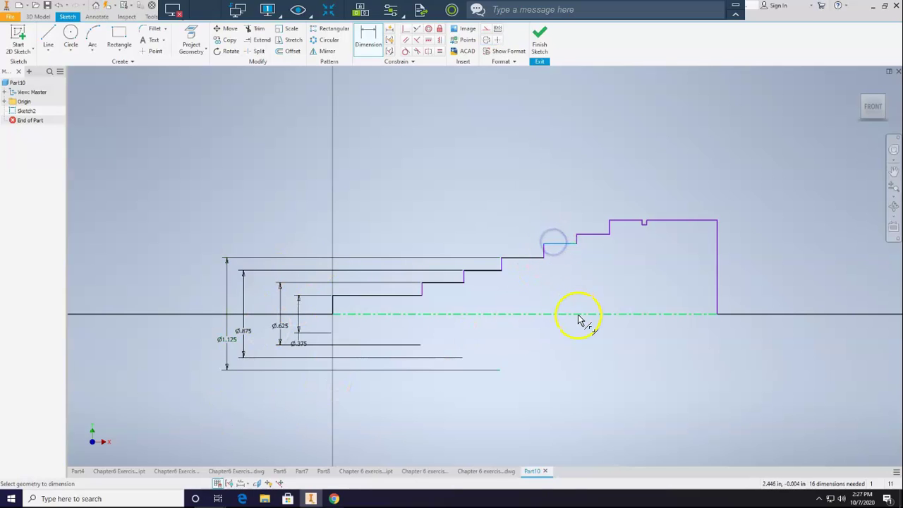
click(579, 314)
click(195, 333)
text(1.375)
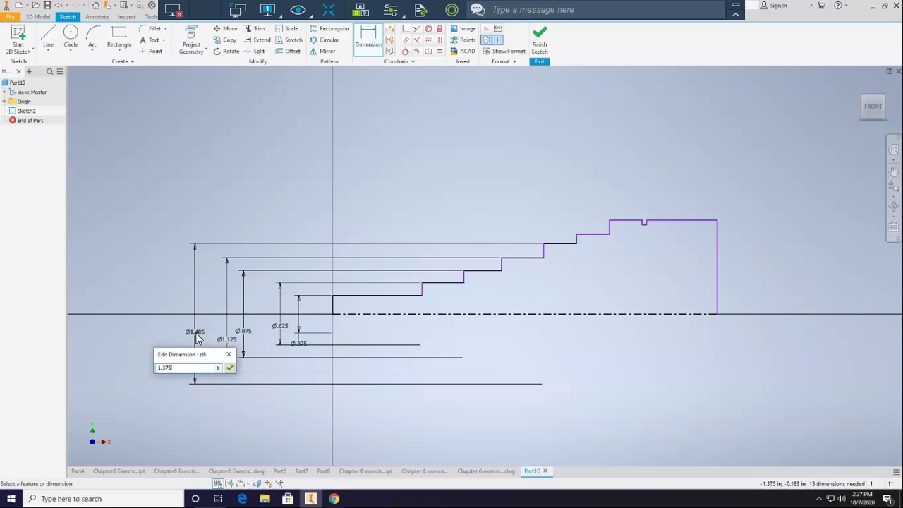
key(Return)
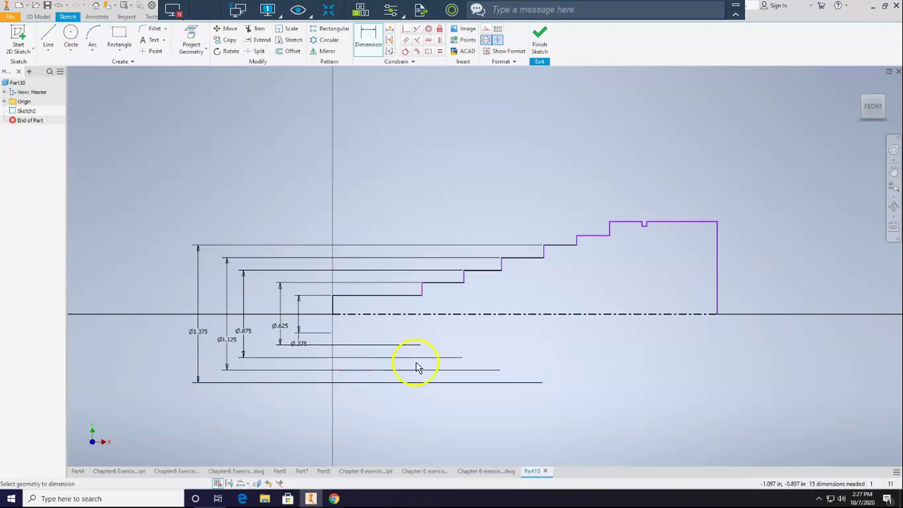
Step: Dimension the short step as ø1.625 about the centreline
click(585, 236)
click(598, 314)
click(592, 293)
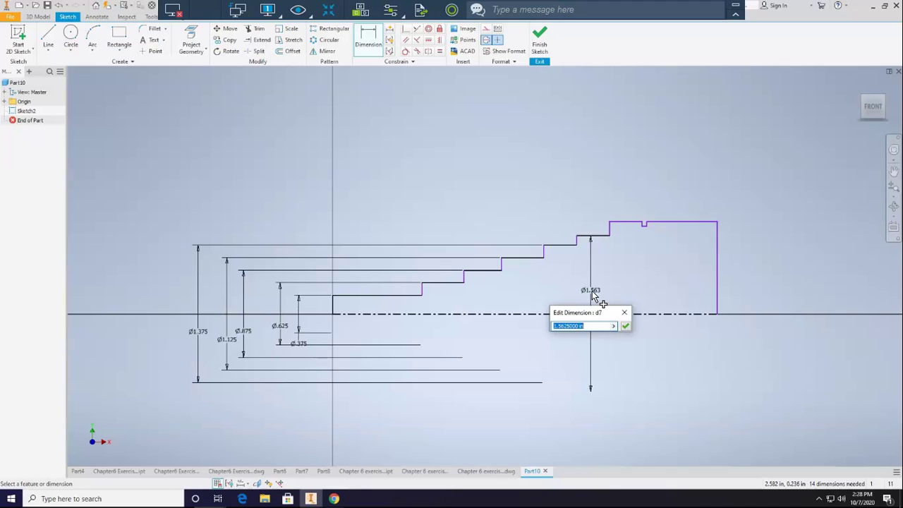
text(1.625)
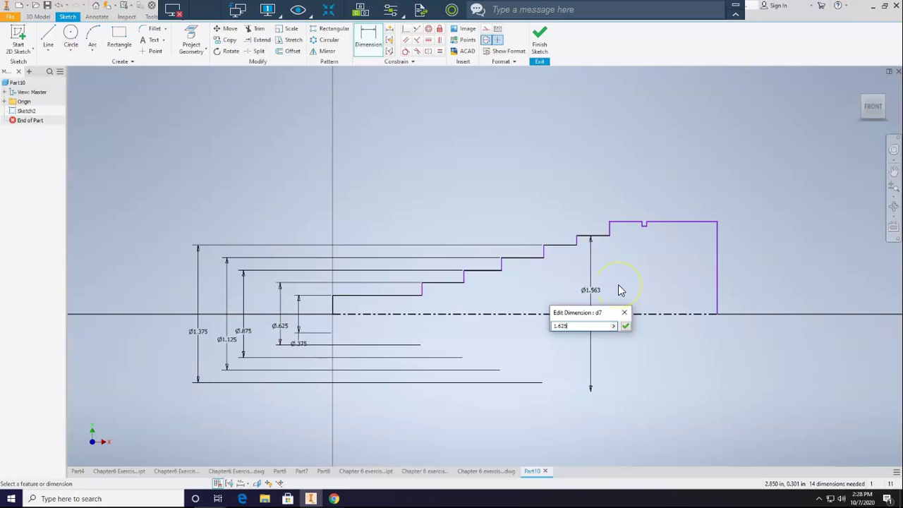
key(Return)
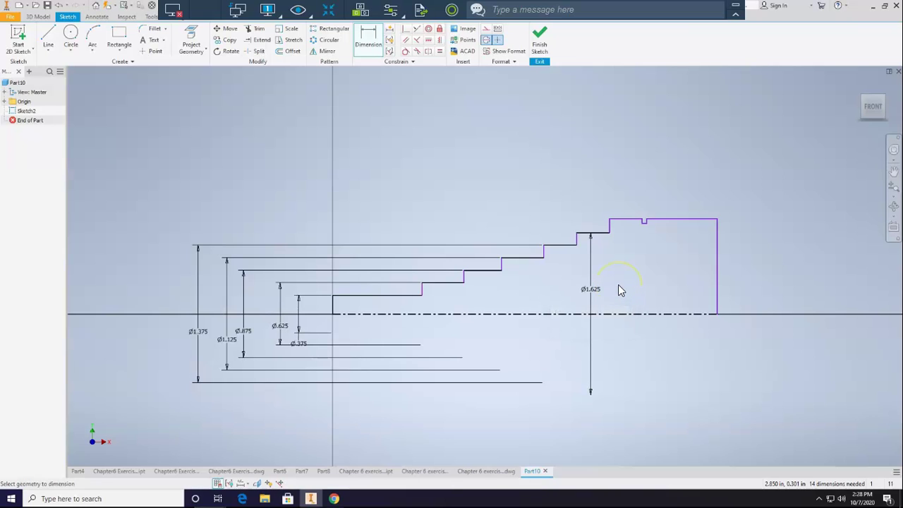
Step: Dimension the flange as ø2.625, add the groove width, and set the right end to ø1.875
click(640, 314)
click(661, 297)
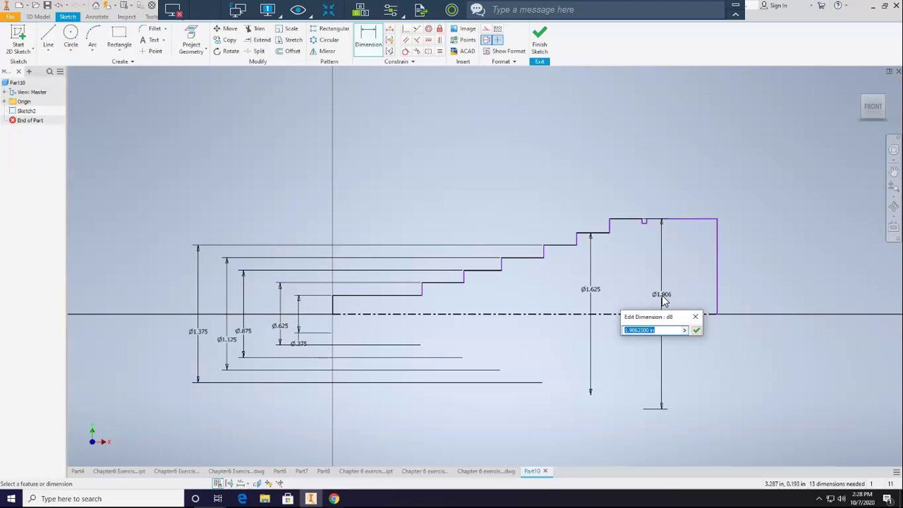
text(2.625)
key(Return)
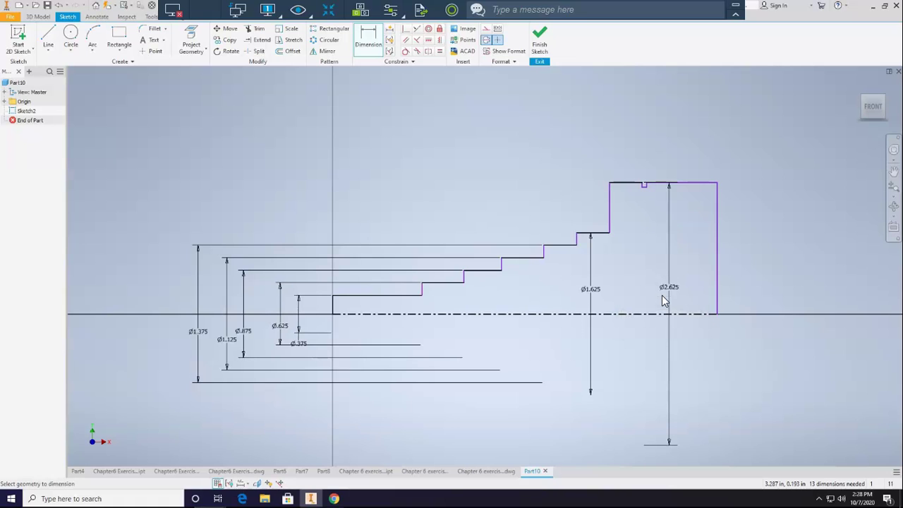
scroll(644, 190, up, 10)
click(647, 191)
scroll(647, 191, down, 6)
click(662, 275)
scroll(668, 370, down, 4)
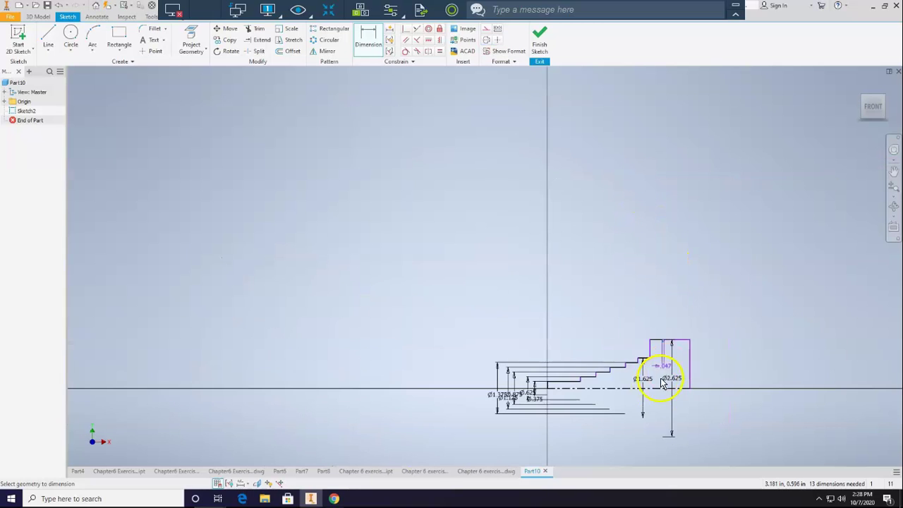
click(705, 383)
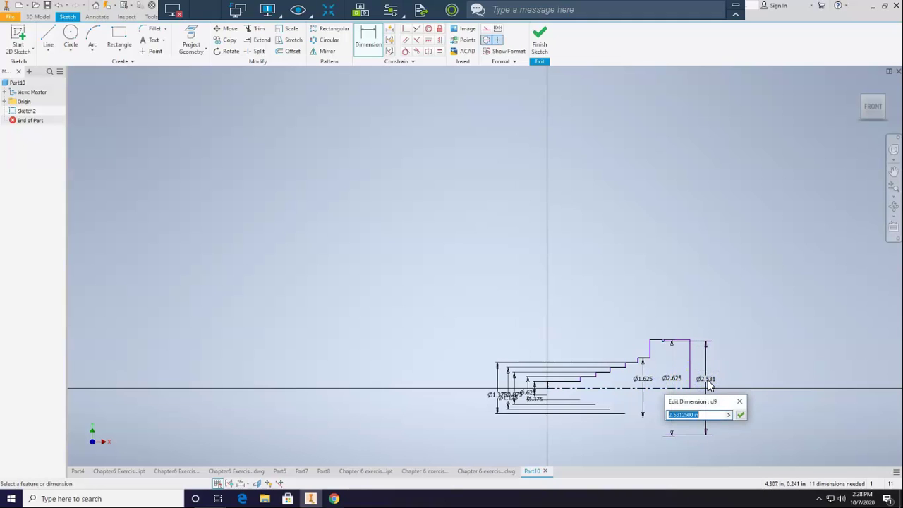
text(1.875)
key(Return)
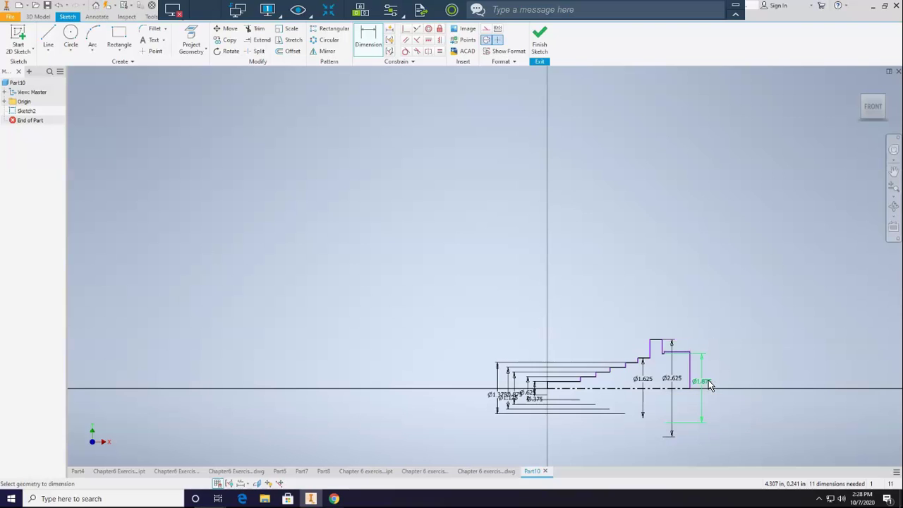
Step: Dimension the upper right-end step as ø2.625 about the centreline
scroll(693, 365, up, 4)
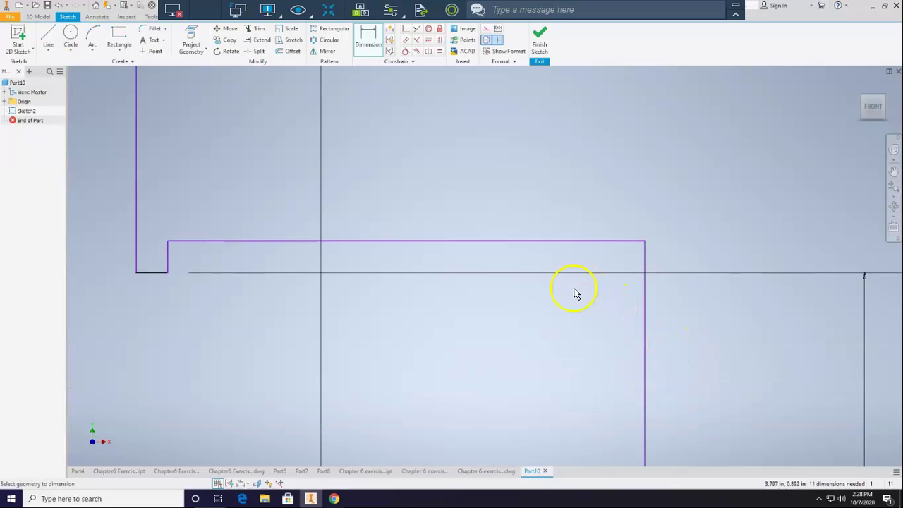
scroll(575, 300, up, 1)
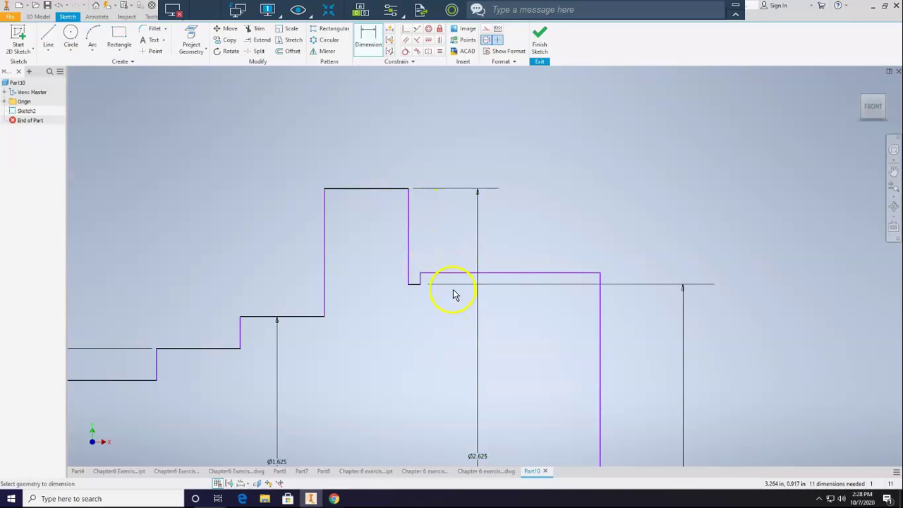
scroll(503, 317, up, 3)
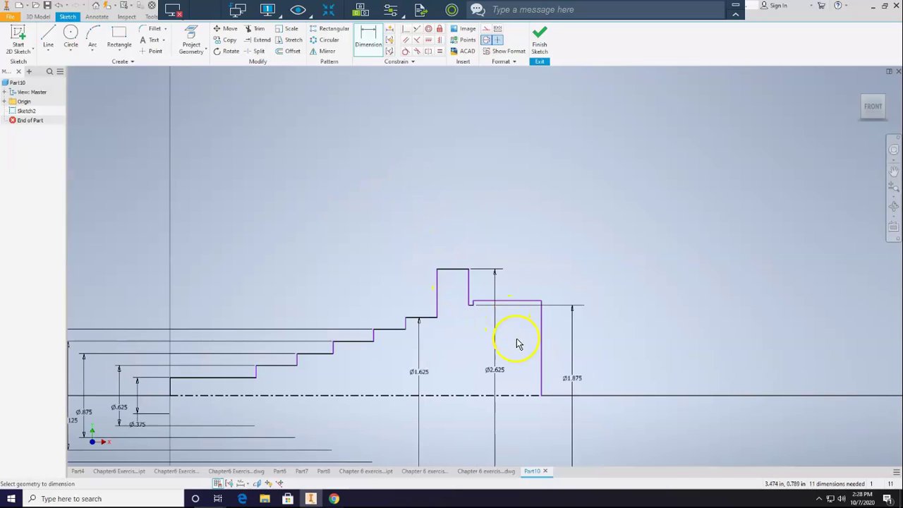
click(514, 303)
click(511, 394)
click(613, 376)
click(612, 371)
text(2)
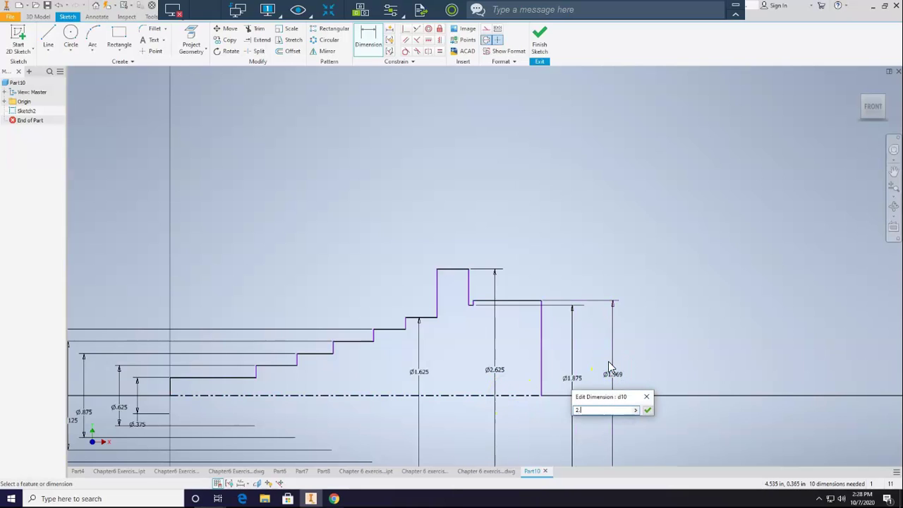
text(.625)
key(Return)
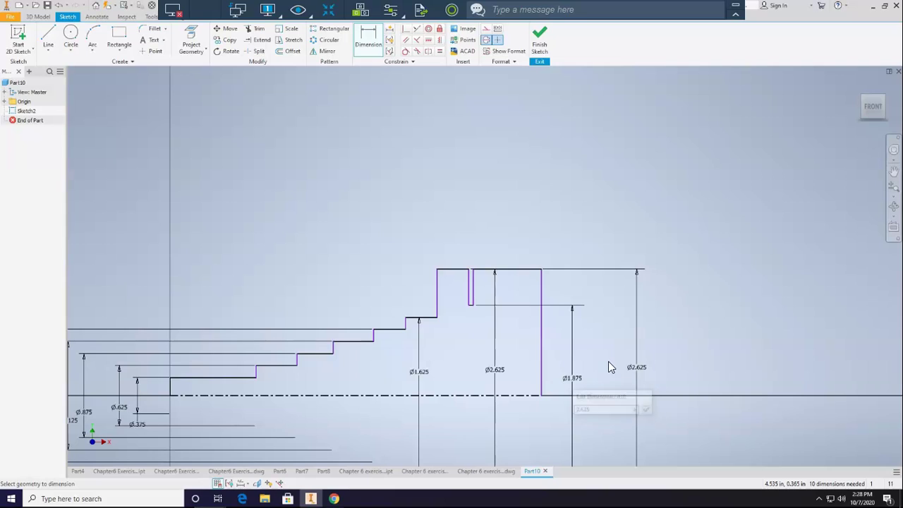
click(455, 321)
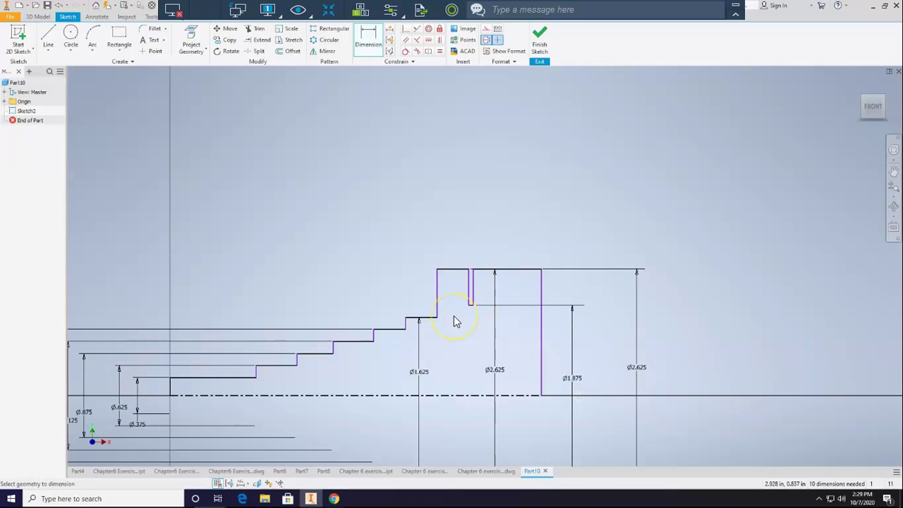
click(415, 321)
click(248, 264)
middle_drag(289, 264, 316, 148)
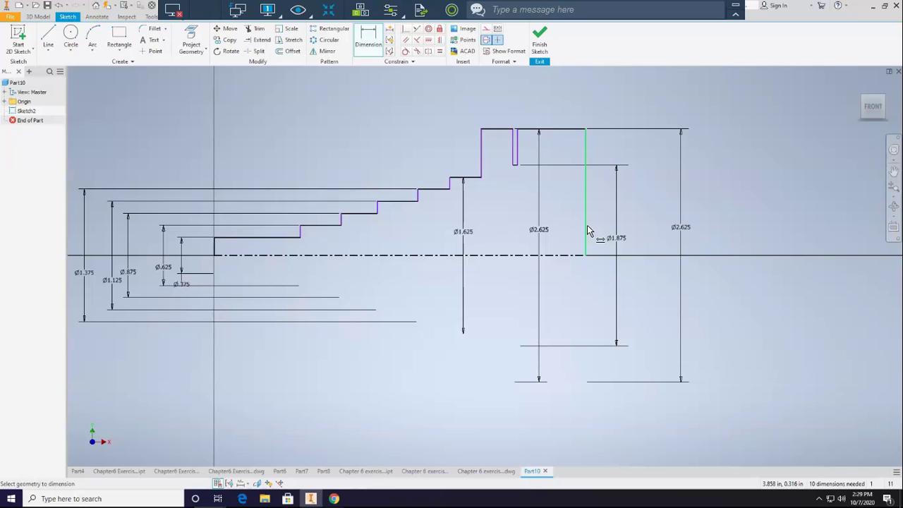
Step: Dimension the top edge beside the groove at .250 and the overall profile length at 5.25
click(531, 132)
click(534, 113)
text(.25)
key(Return)
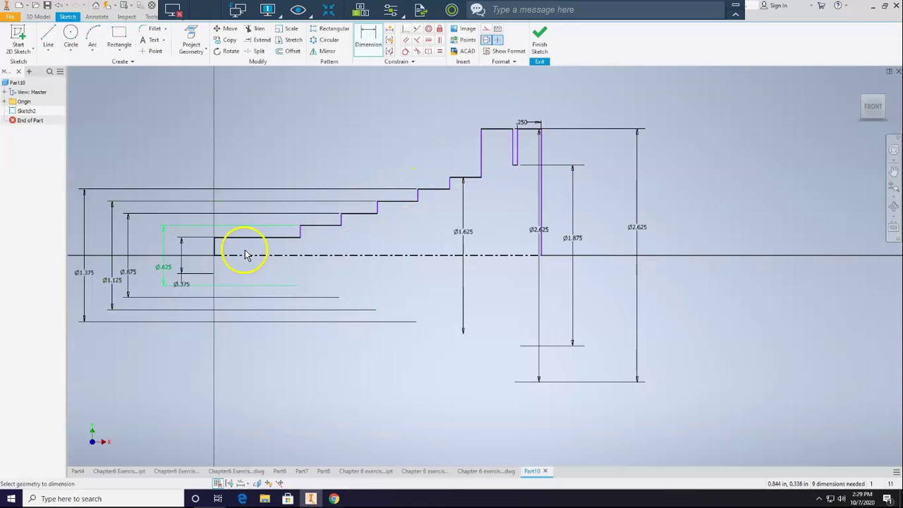
click(212, 255)
click(538, 253)
click(428, 414)
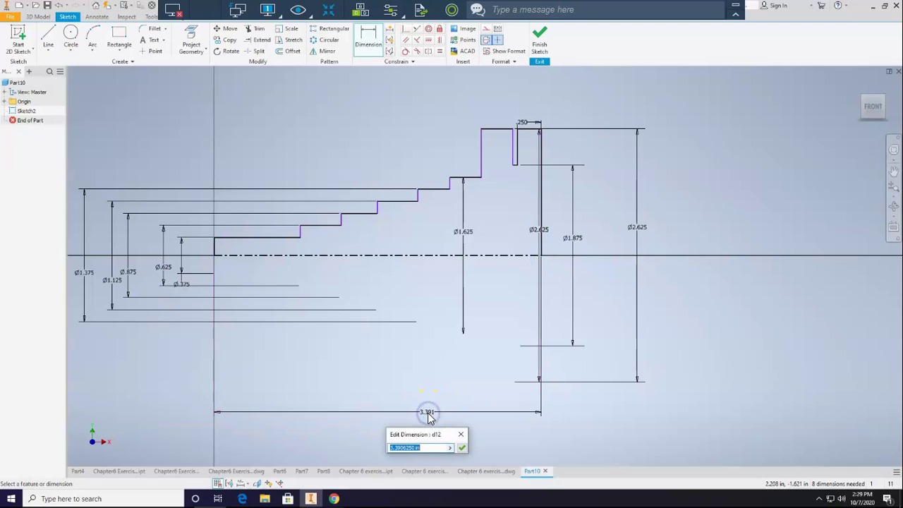
text(5.25)
key(Return)
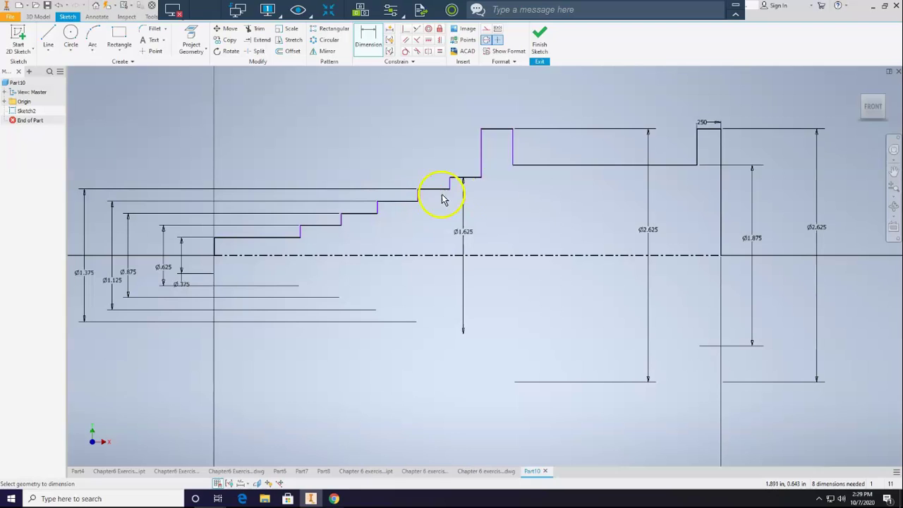
Step: Add .500 and .750 length dimensions from the step lines to the right end
click(512, 154)
click(721, 129)
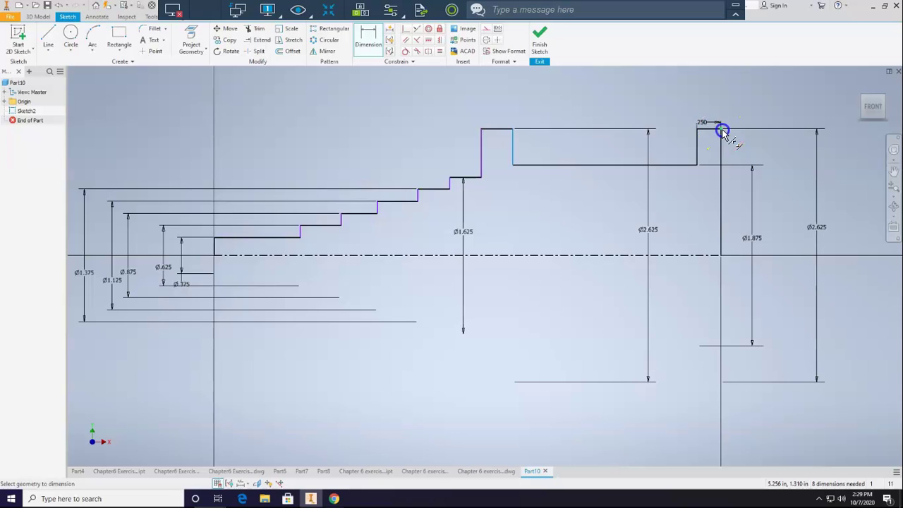
click(622, 95)
text(.5)
key(Return)
click(536, 149)
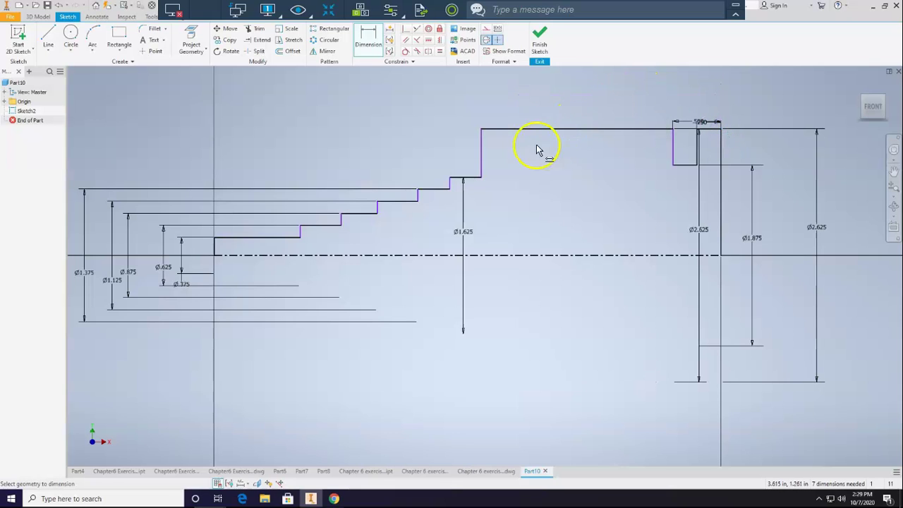
click(481, 149)
click(718, 133)
click(665, 94)
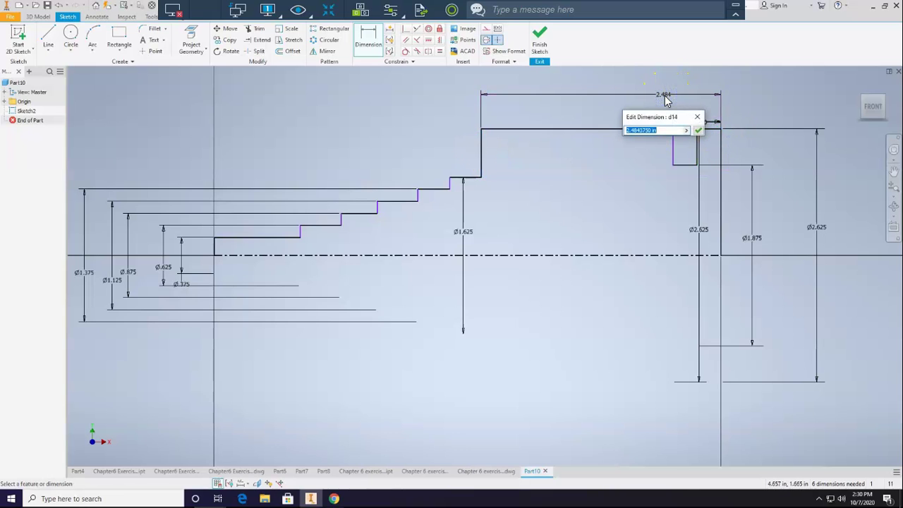
text(.75)
key(Return)
Step: Dimension the ø1.625 step's length at 1.500 to the right end
click(741, 190)
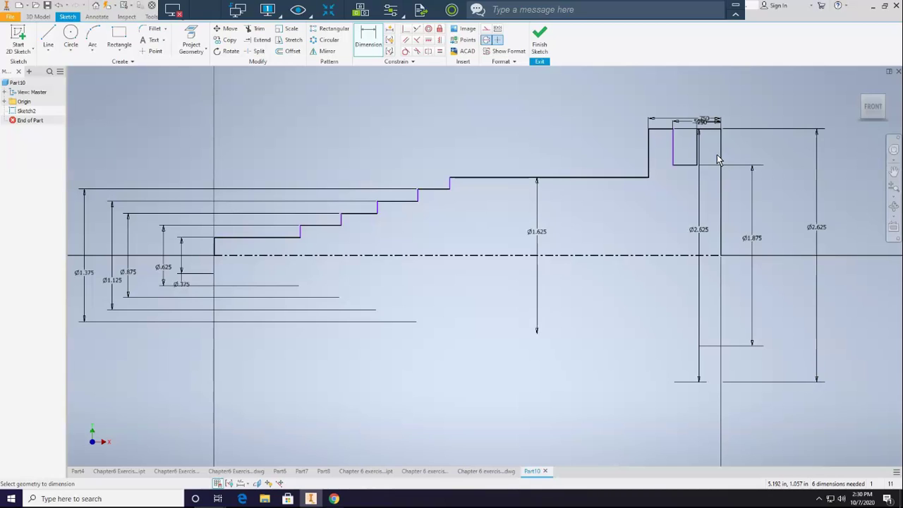
click(463, 198)
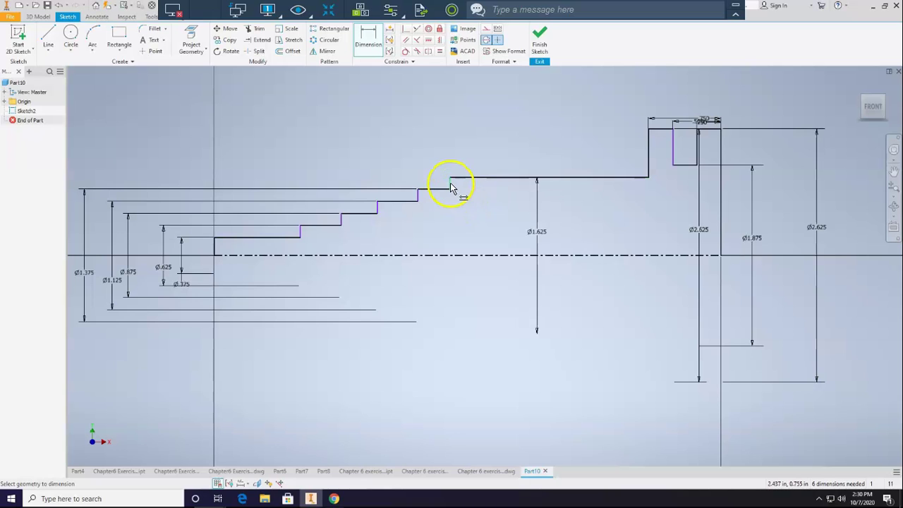
click(451, 187)
click(720, 131)
click(594, 96)
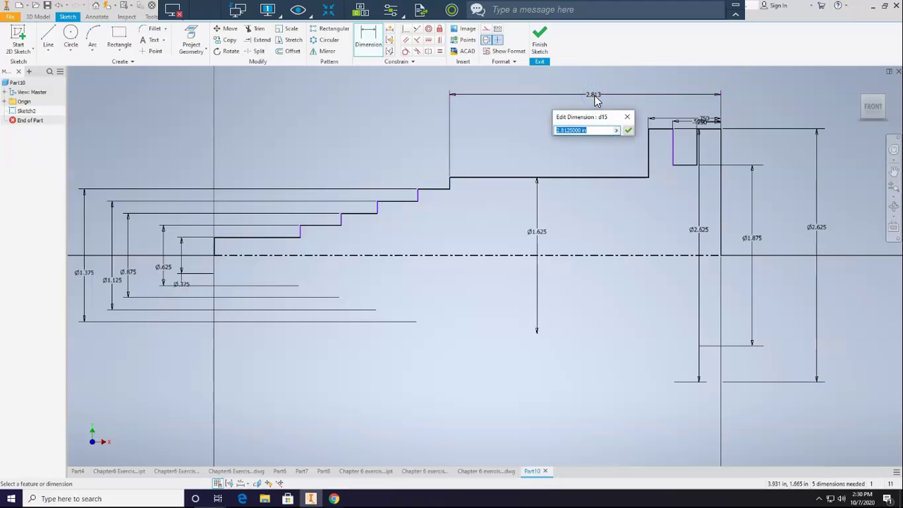
text(1.5)
key(Return)
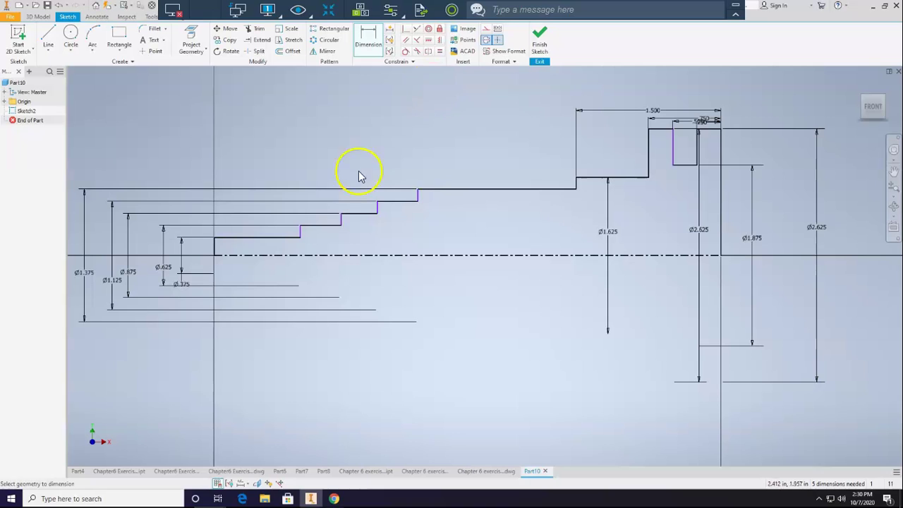
Step: Dimension the next two step edges from the right end at 2.250 and 2.875
click(417, 189)
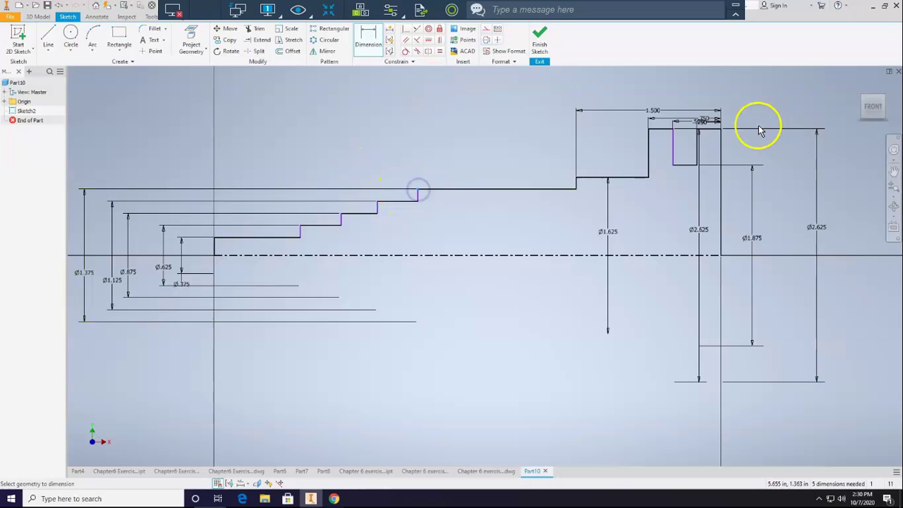
click(720, 129)
click(625, 99)
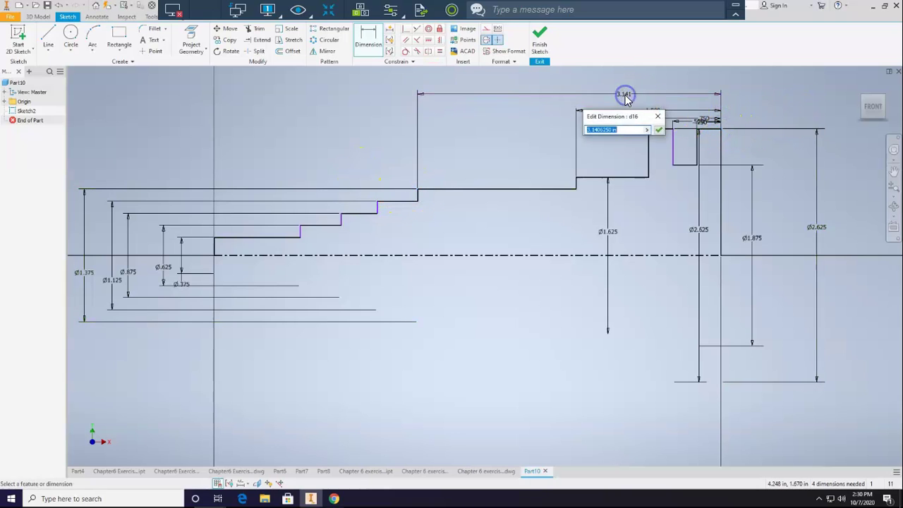
text(2.25)
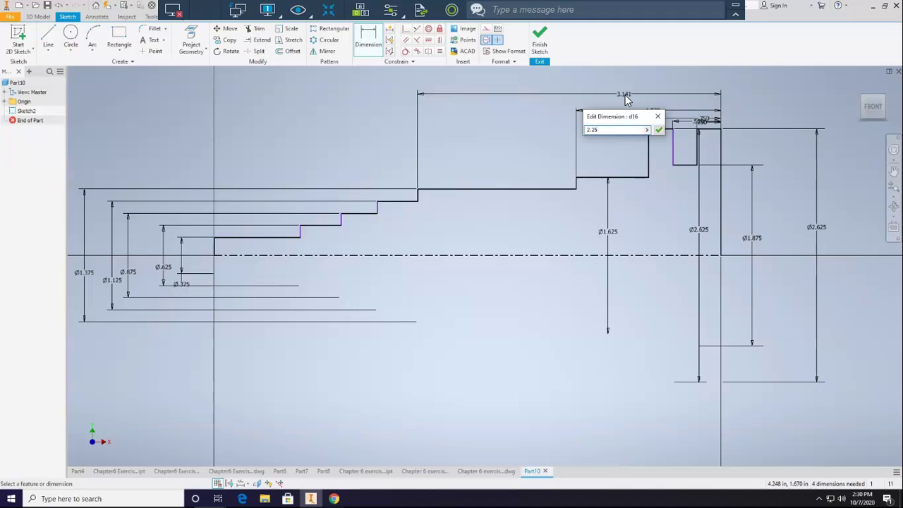
key(Return)
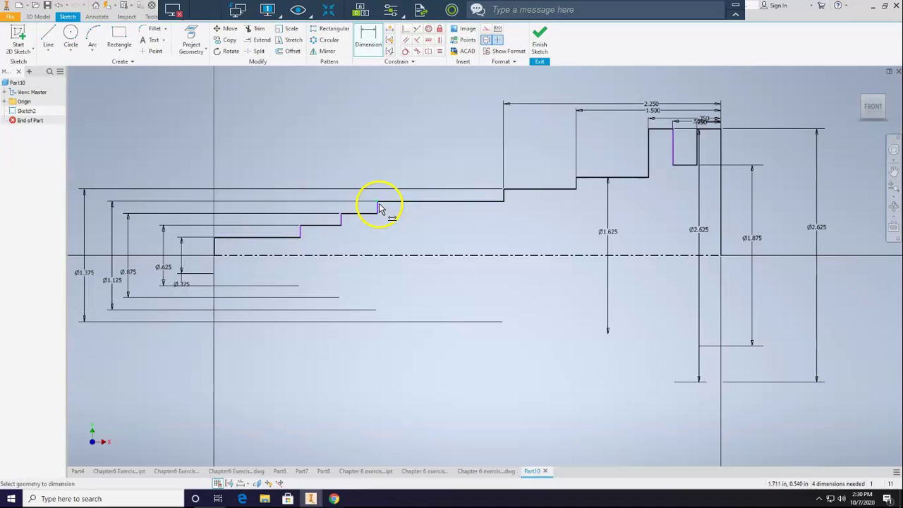
click(376, 201)
click(721, 128)
click(595, 83)
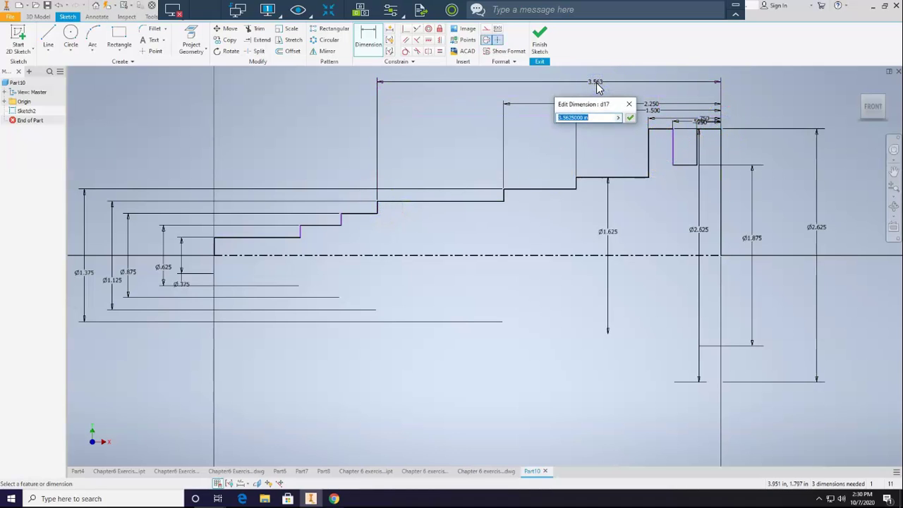
text(2.875)
key(Return)
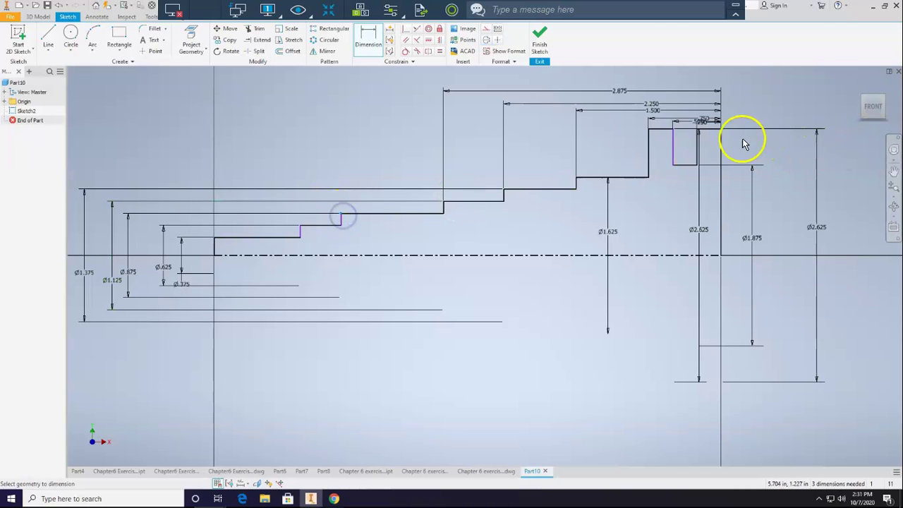
Step: Add 3.625 and 4.250 length dimensions from the right end
click(721, 131)
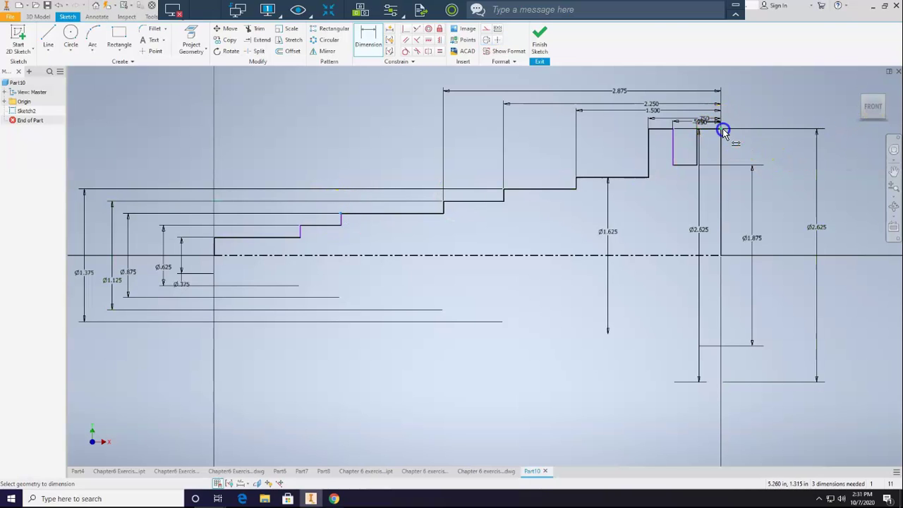
click(516, 84)
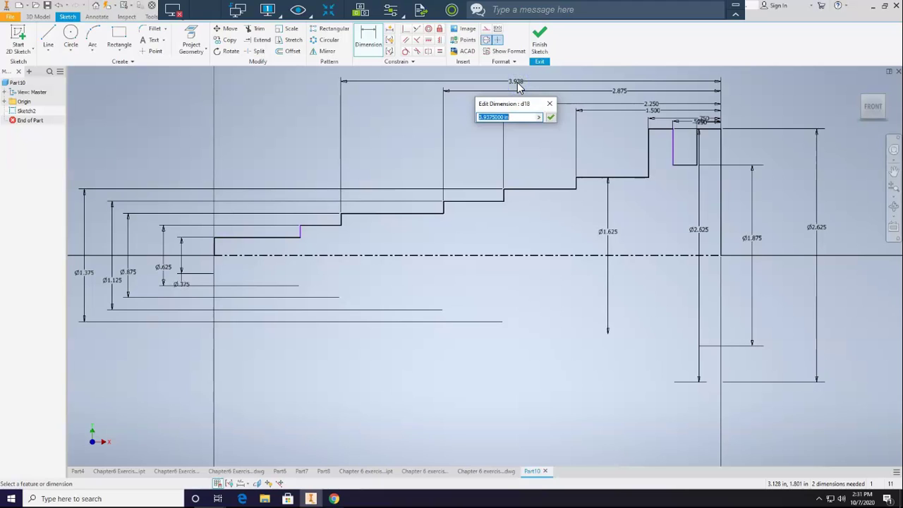
text(3.625)
key(Return)
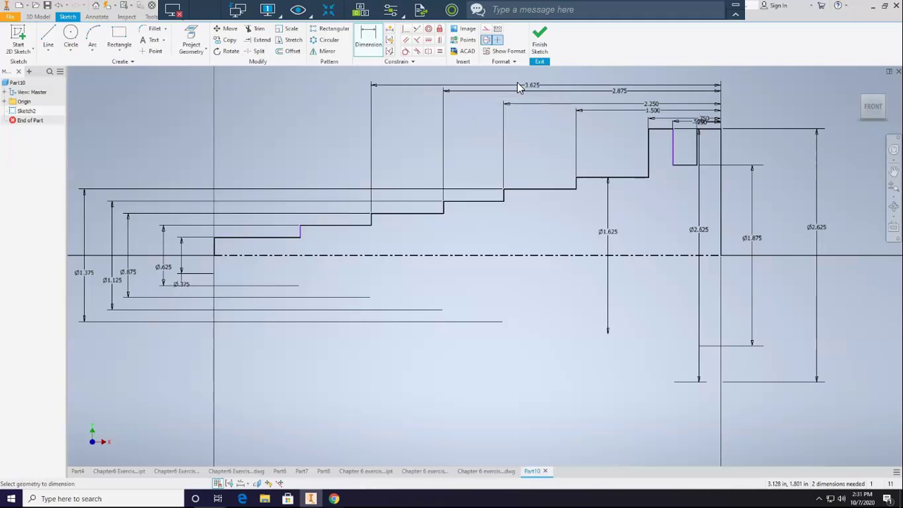
click(300, 229)
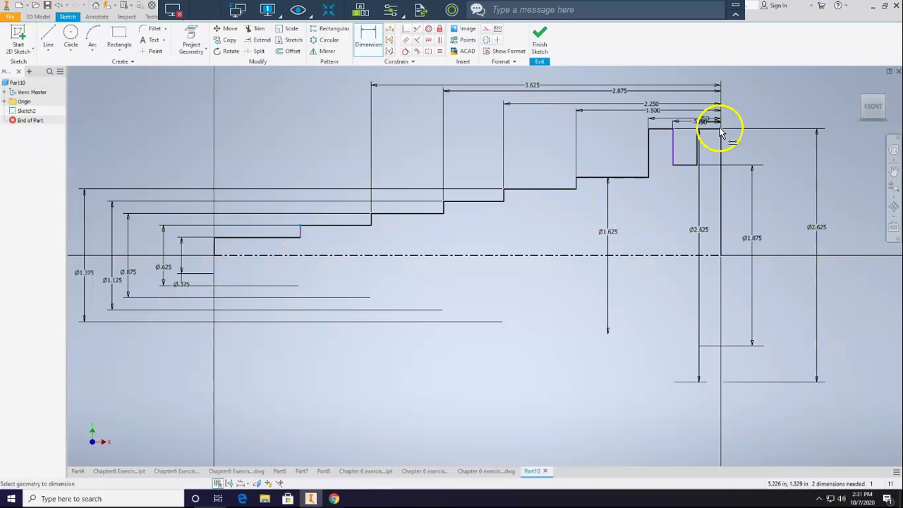
click(720, 132)
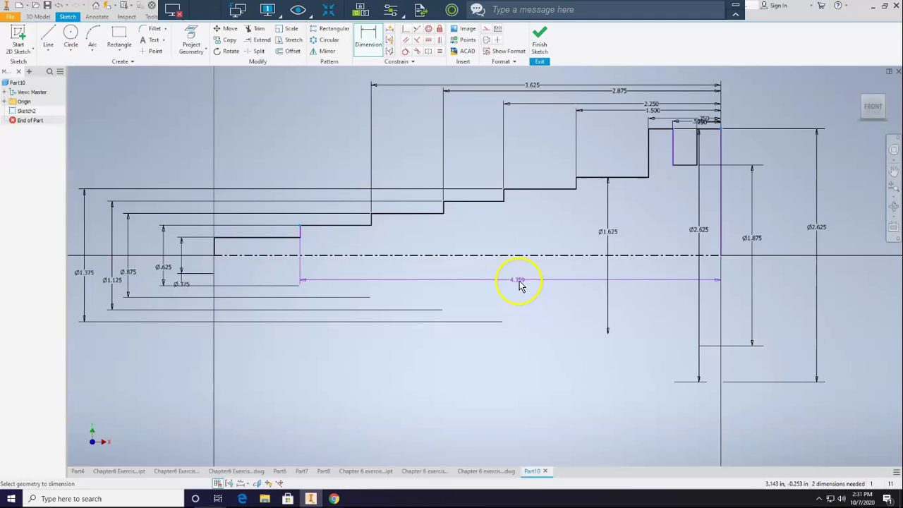
click(519, 282)
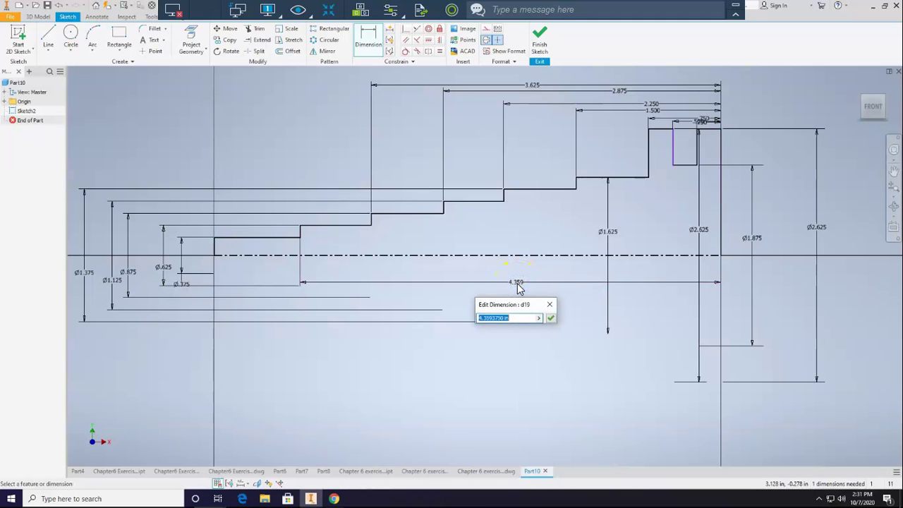
text(4.25)
key(Return)
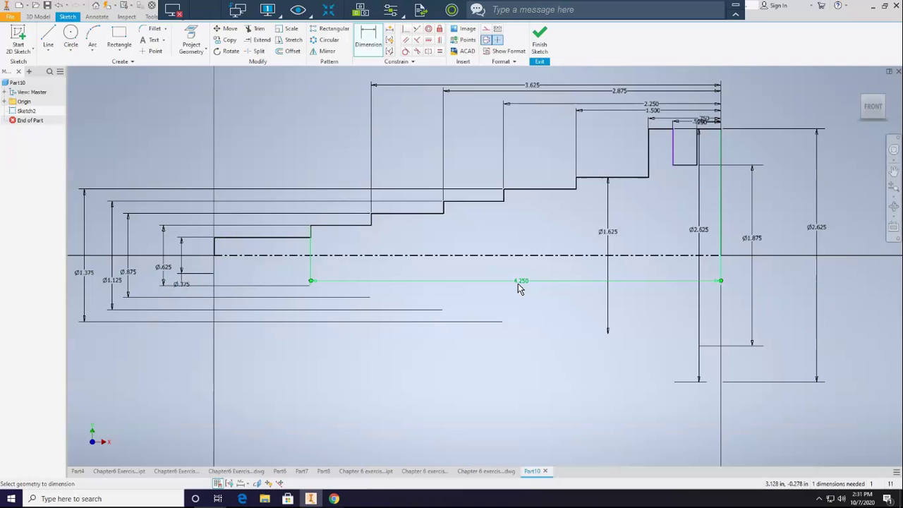
click(570, 322)
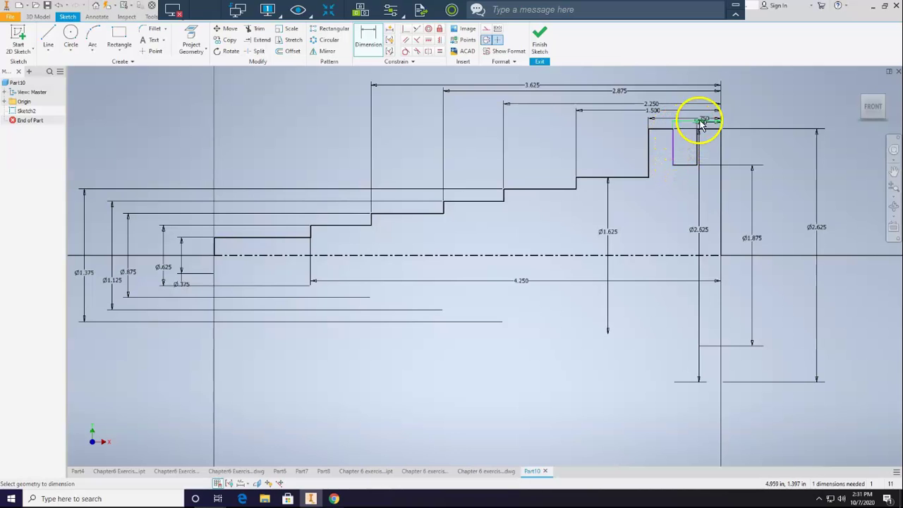
click(673, 144)
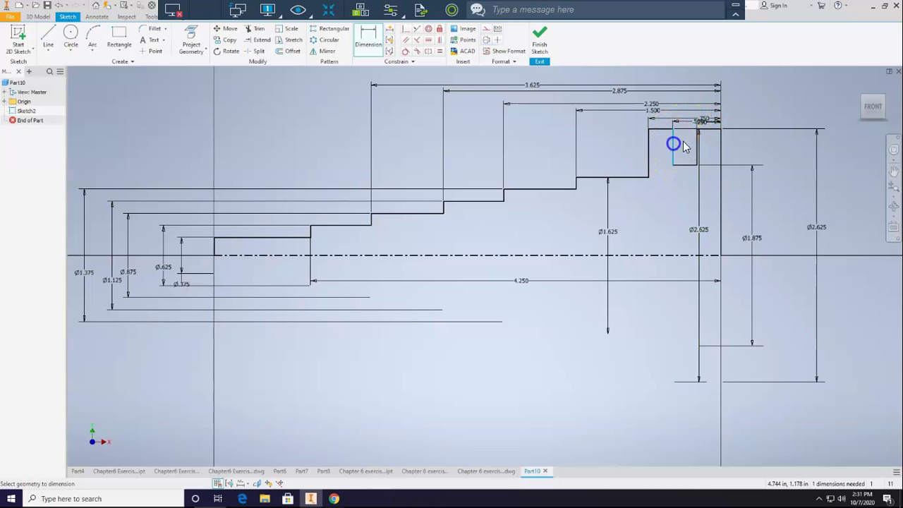
click(720, 129)
click(687, 185)
click(216, 86)
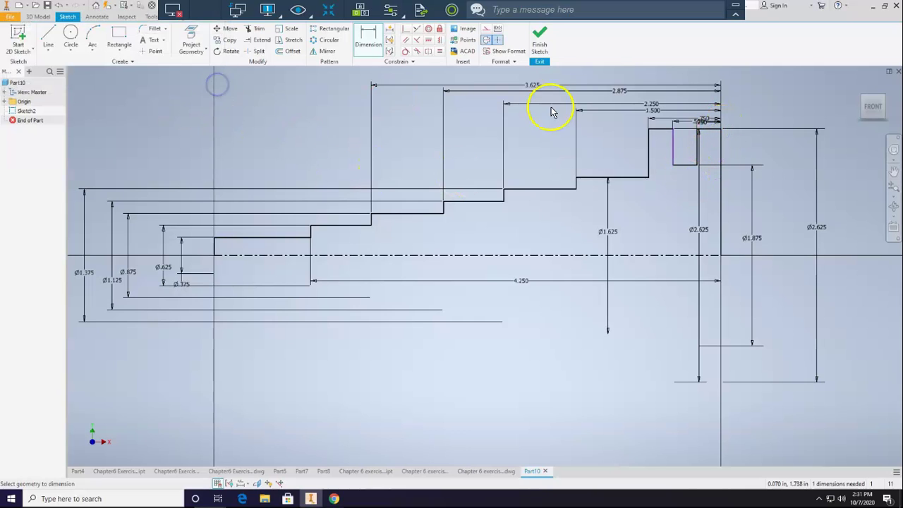
click(673, 145)
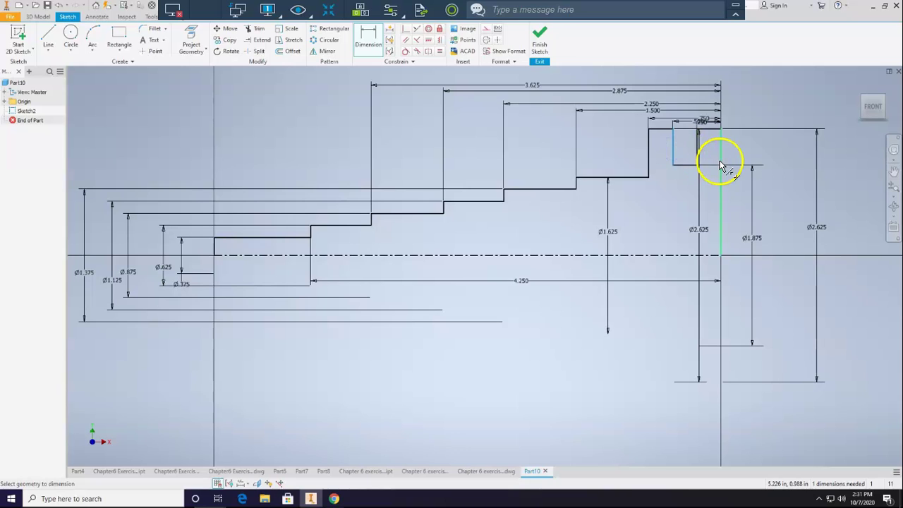
click(720, 163)
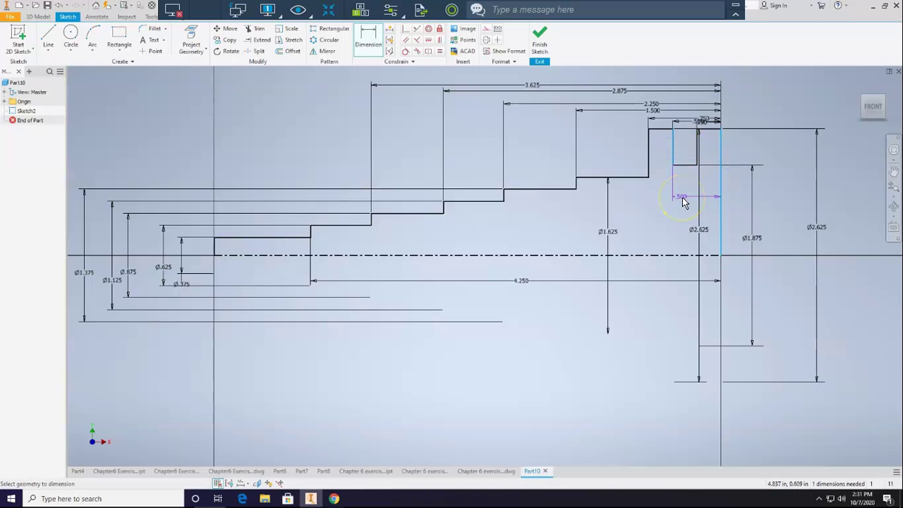
click(682, 198)
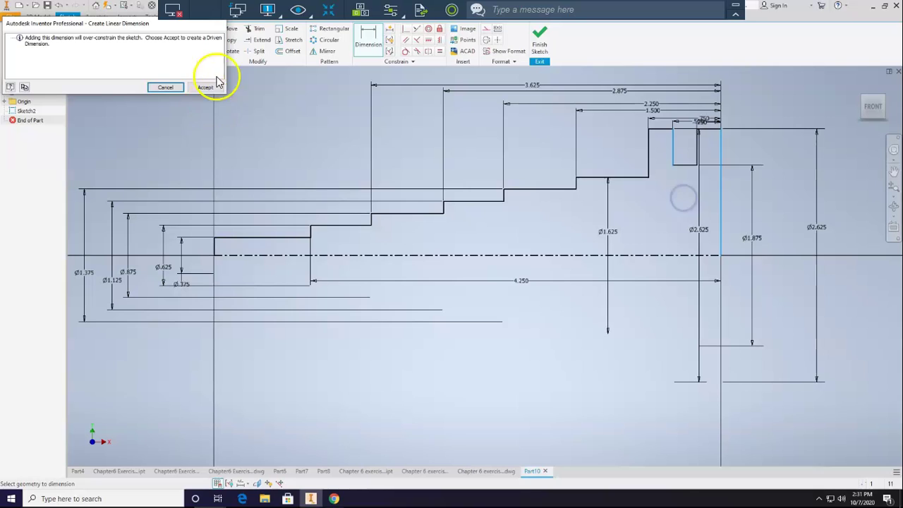
click(180, 88)
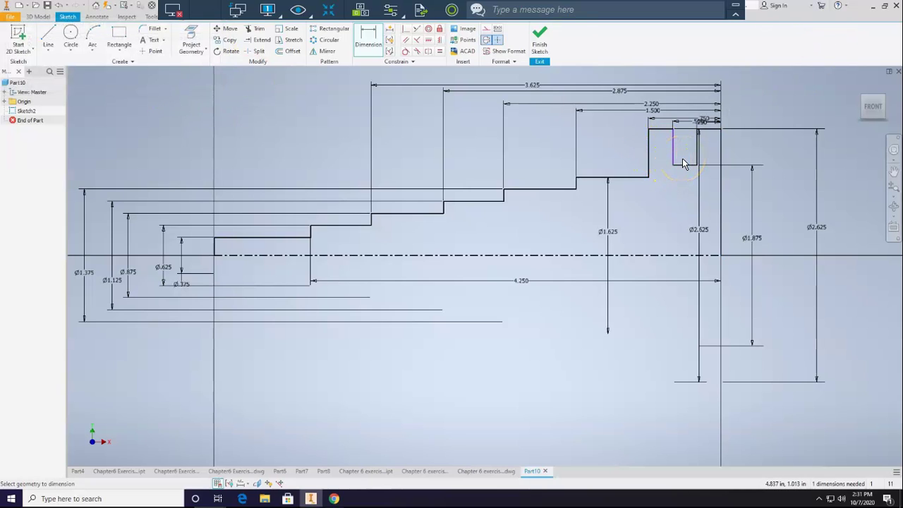
mouse_move(682, 163)
mouse_down()
mouse_move(729, 105)
mouse_move(669, 137)
mouse_move(696, 133)
mouse_move(674, 160)
mouse_up()
Step: Finish Sketch2 and revolve its profile 360° about the centreline into a solid
click(540, 45)
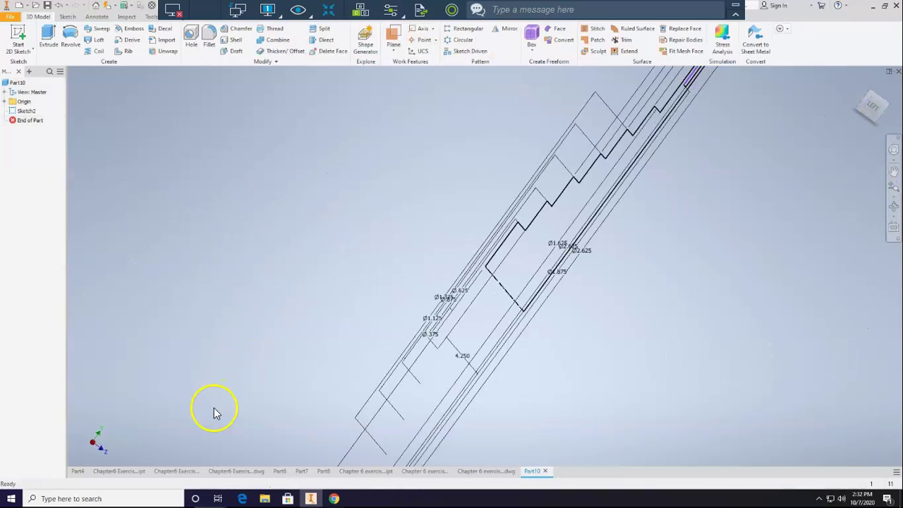
click(859, 85)
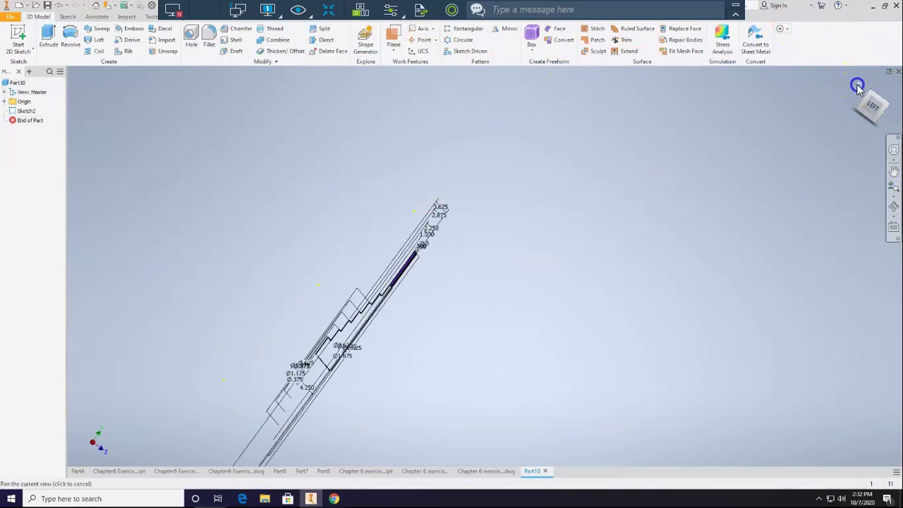
click(70, 36)
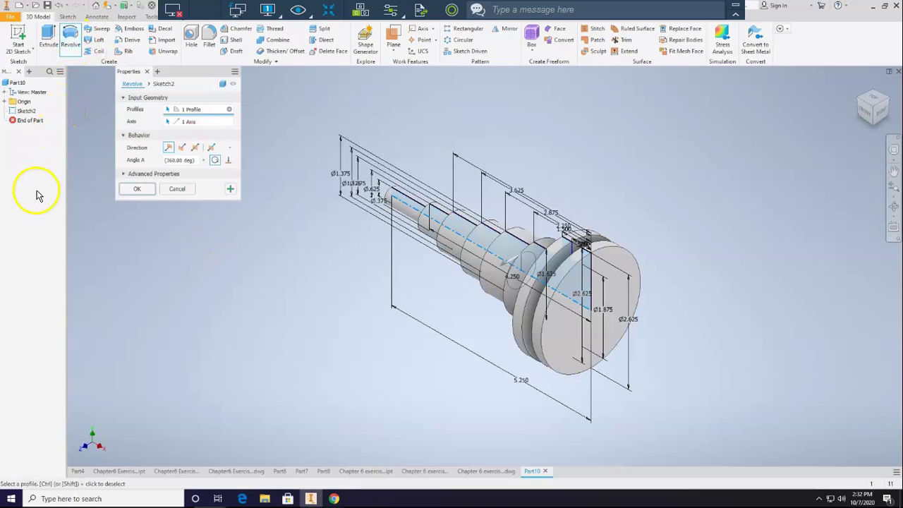
click(138, 191)
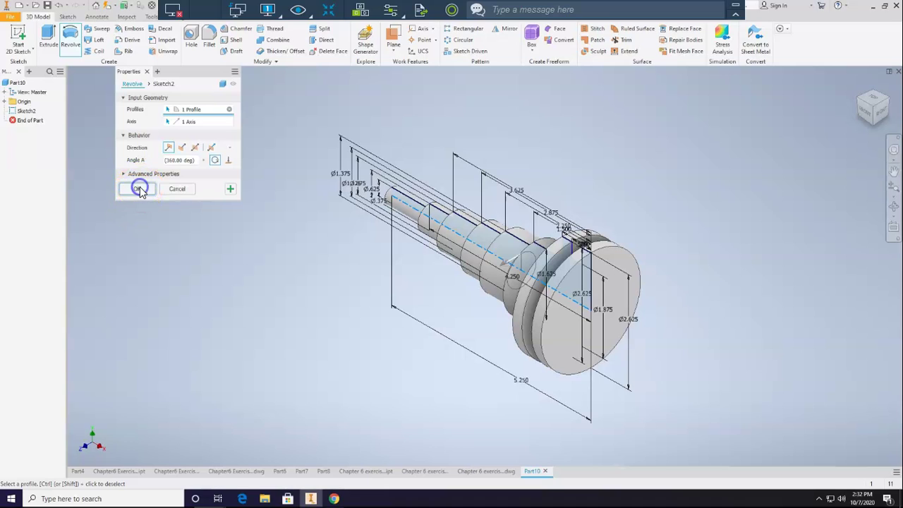
Step: Orbit the shaft to an angled view and save it as Home with Fit to View
click(864, 116)
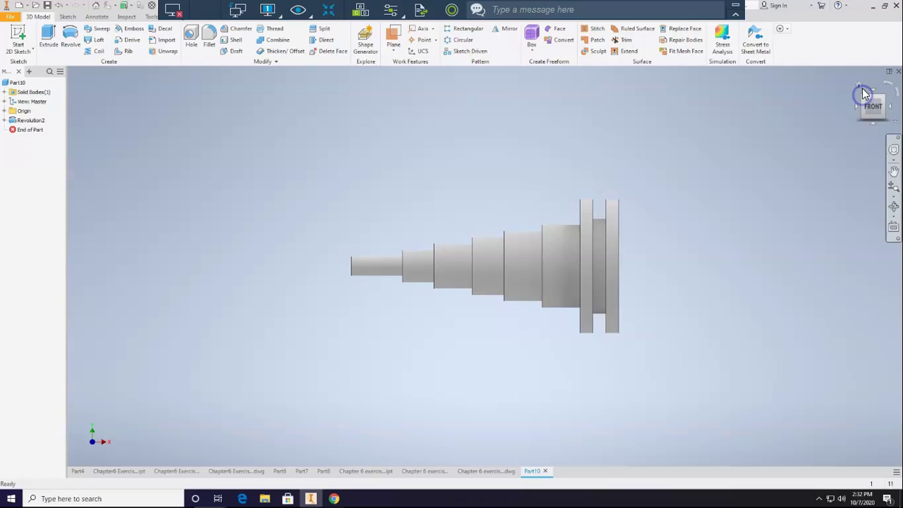
click(859, 90)
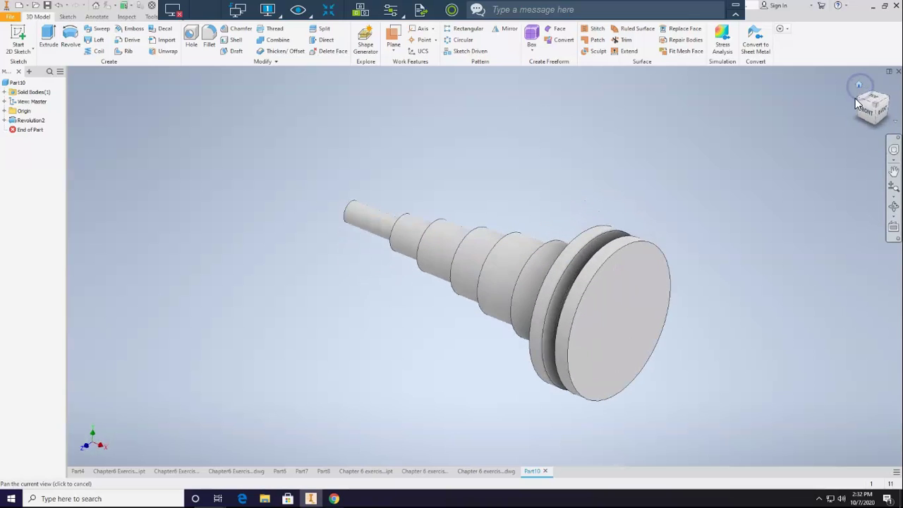
drag(859, 99, 843, 98)
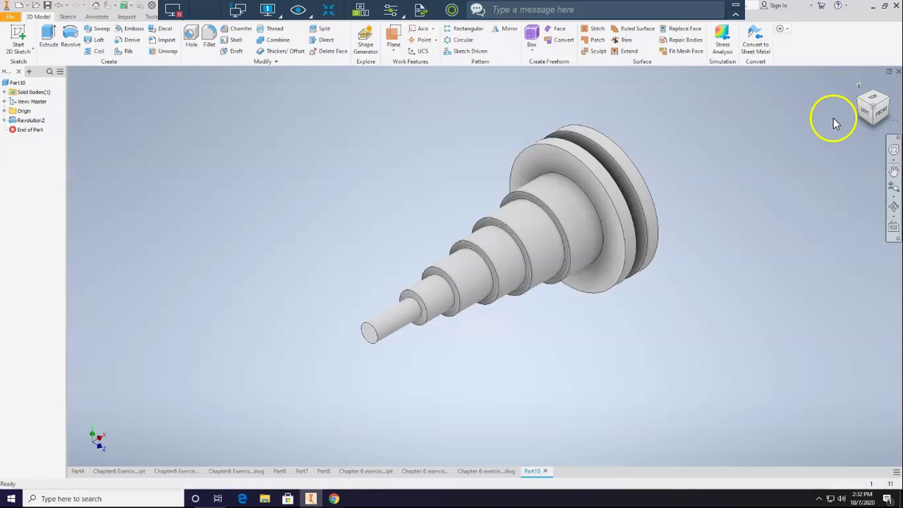
right_click(858, 86)
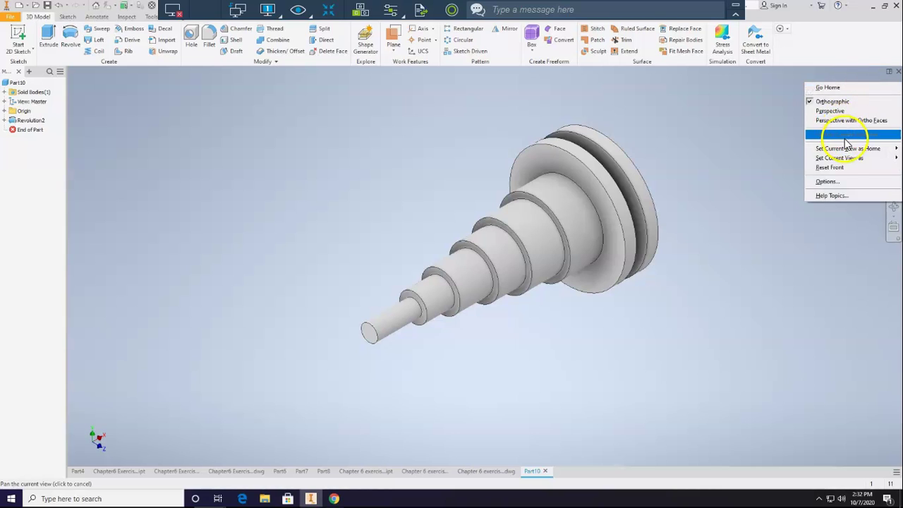
mouse_move(839, 150)
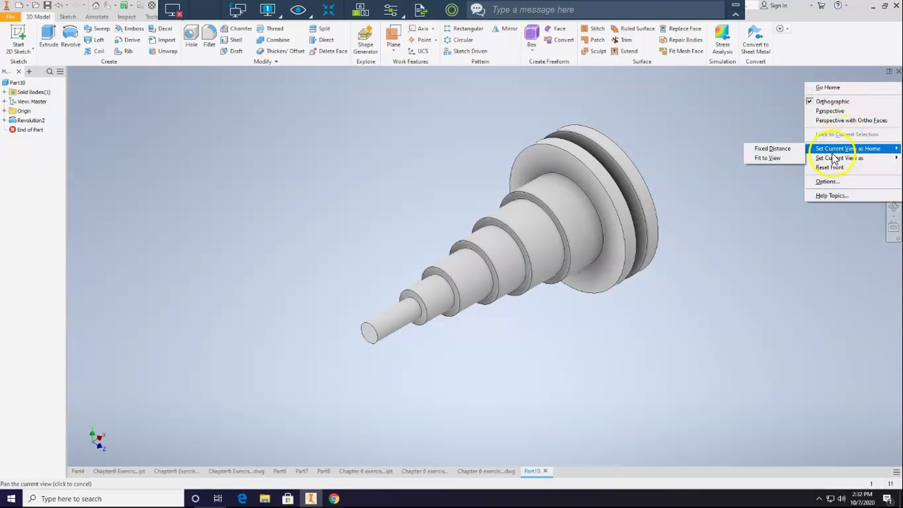
click(794, 159)
click(224, 168)
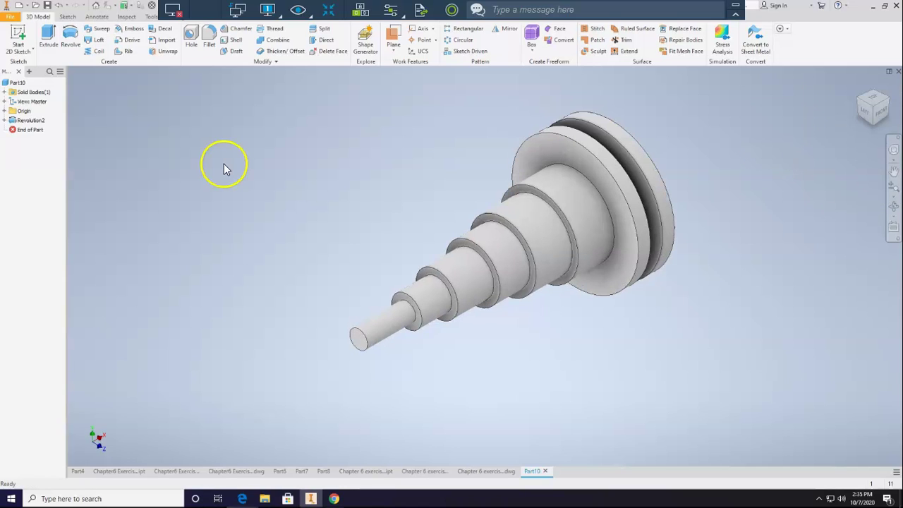